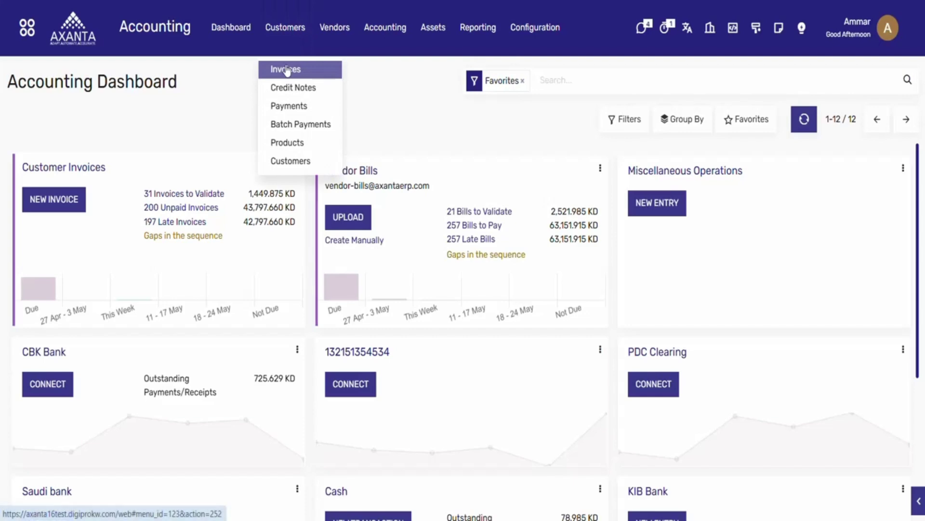
# - Check the customer invoices, then start a new customer payment with Skyline Constructions as the customer
pyautogui.click(287, 70)
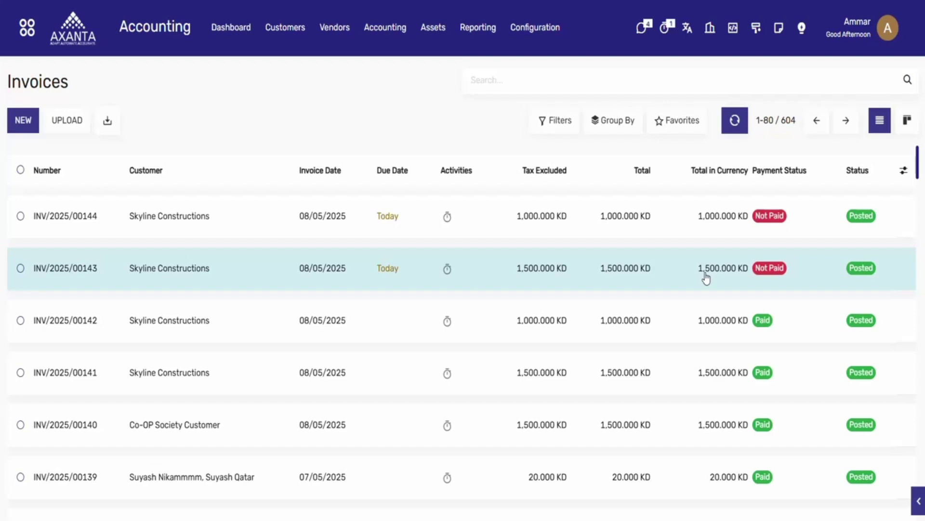
pyautogui.click(278, 31)
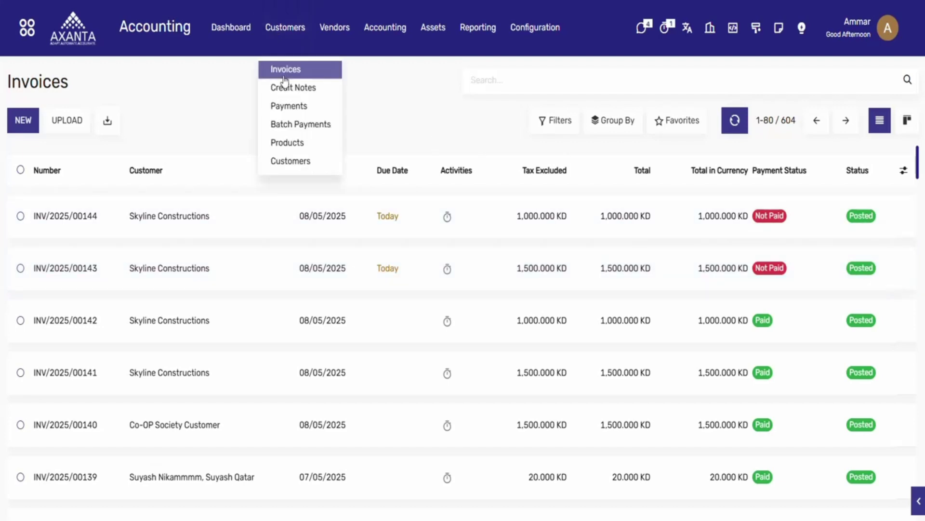
pyautogui.click(290, 105)
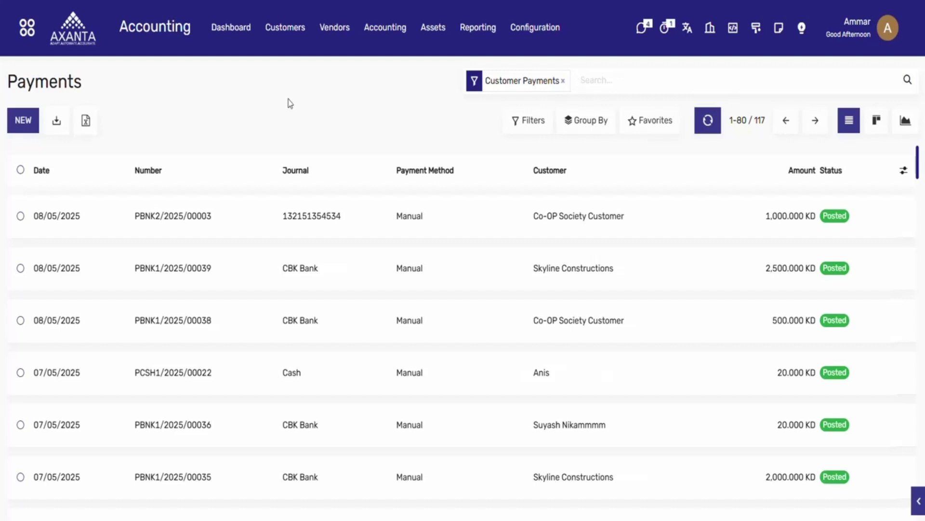
pyautogui.click(28, 118)
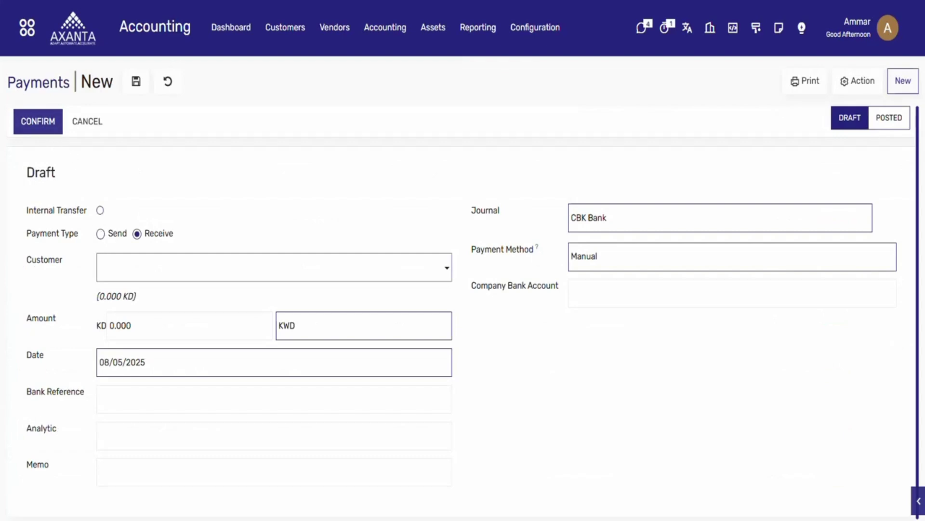
pyautogui.write('sky')
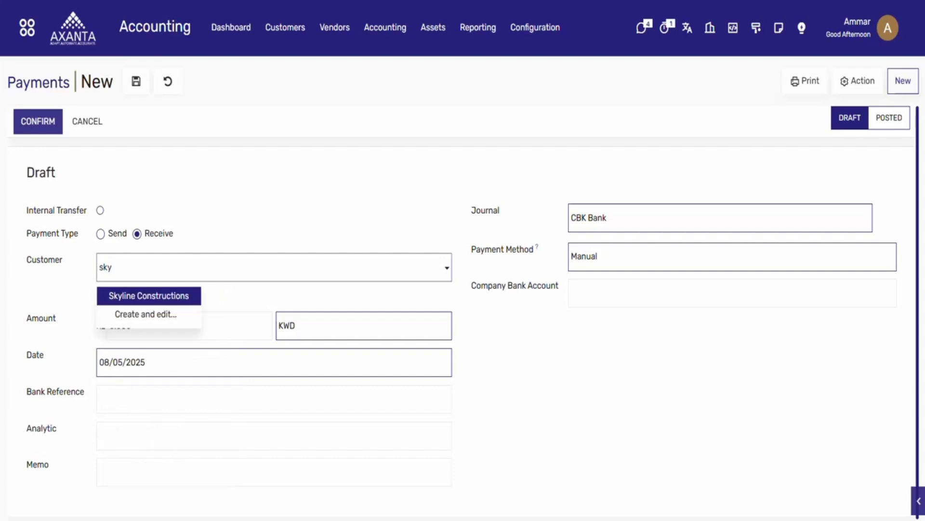
pyautogui.click(140, 302)
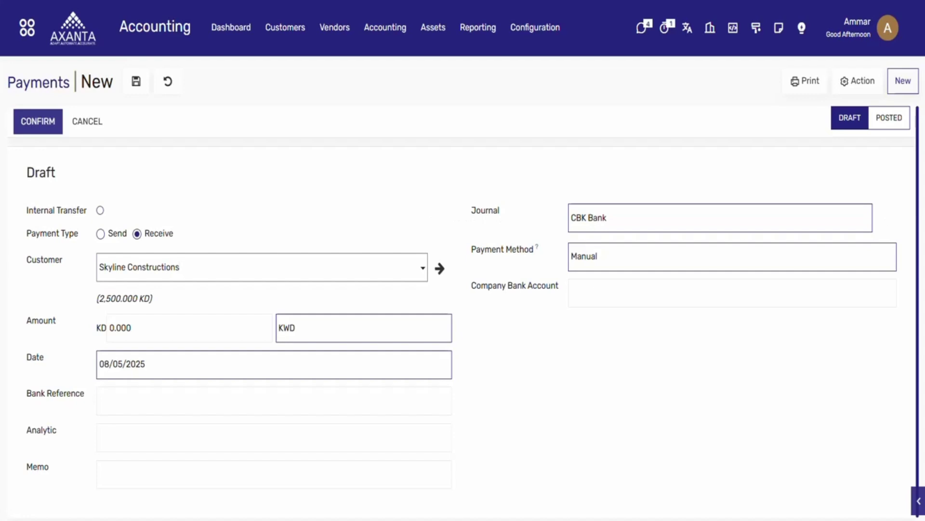
# - Set the payment amount to 2,500 KD, save the draft and confirm the payment
pyautogui.scroll(-1, 723, 292)
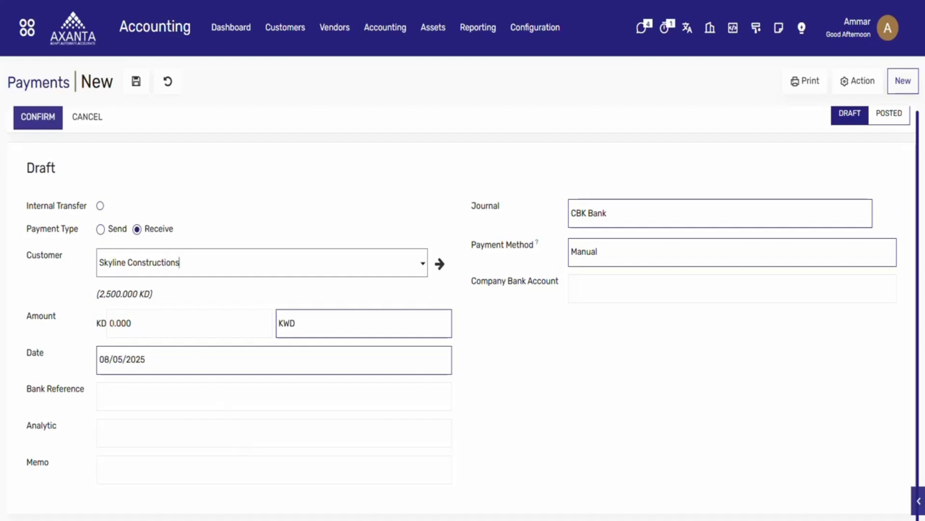
pyautogui.press('Tab')
pyautogui.write('2')
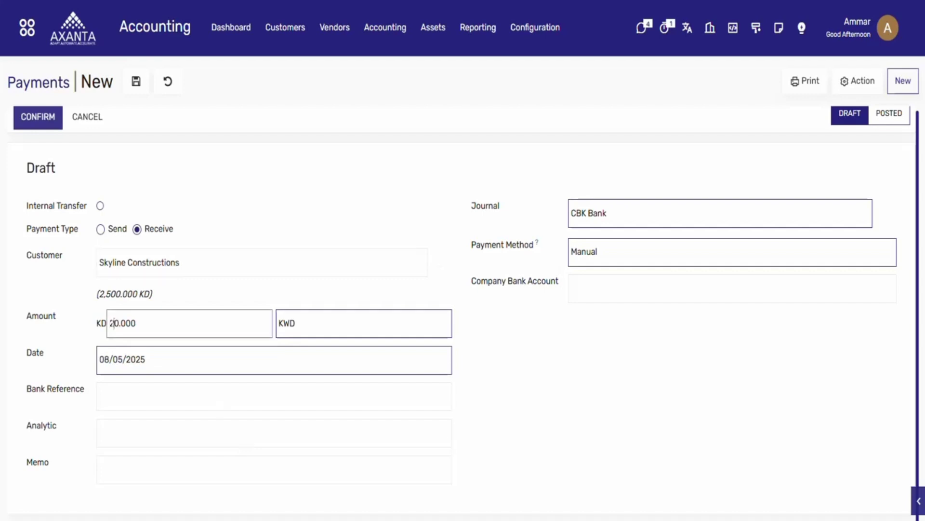
pyautogui.write('50')
pyautogui.click(202, 200)
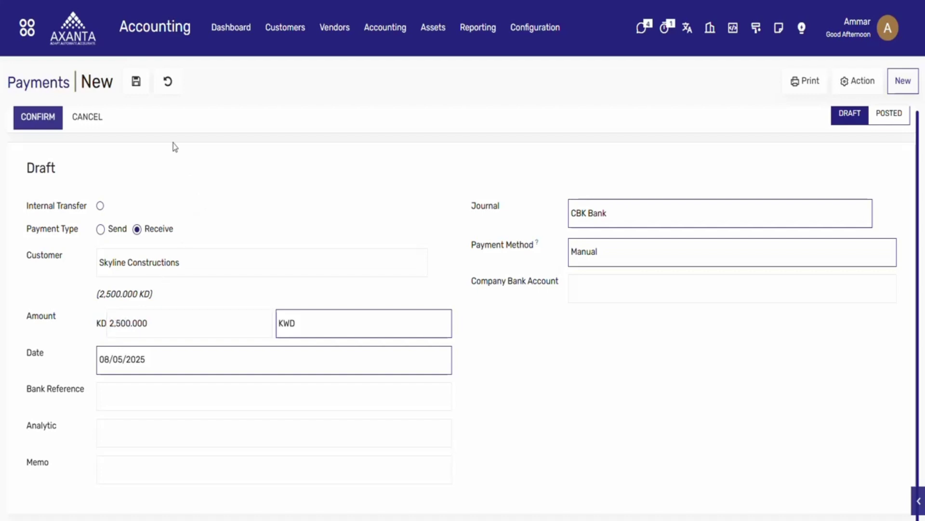
pyautogui.click(137, 87)
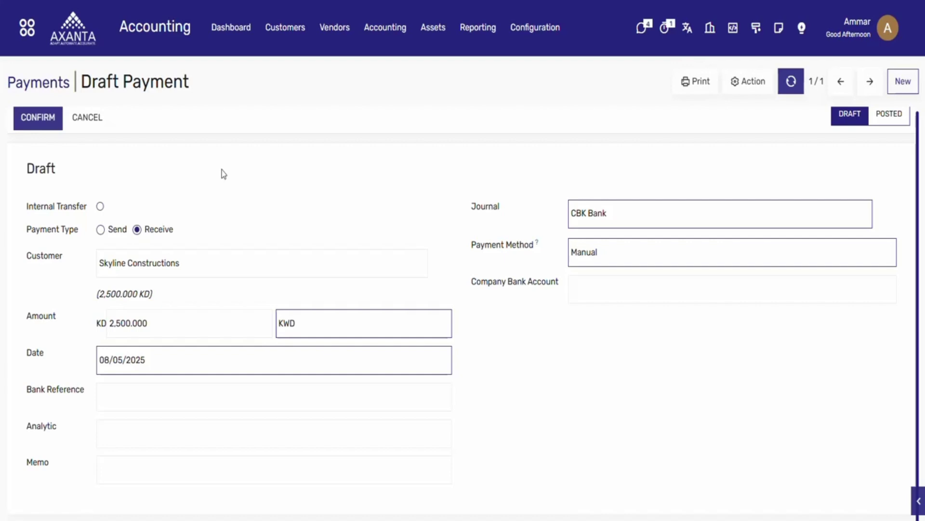
pyautogui.click(57, 127)
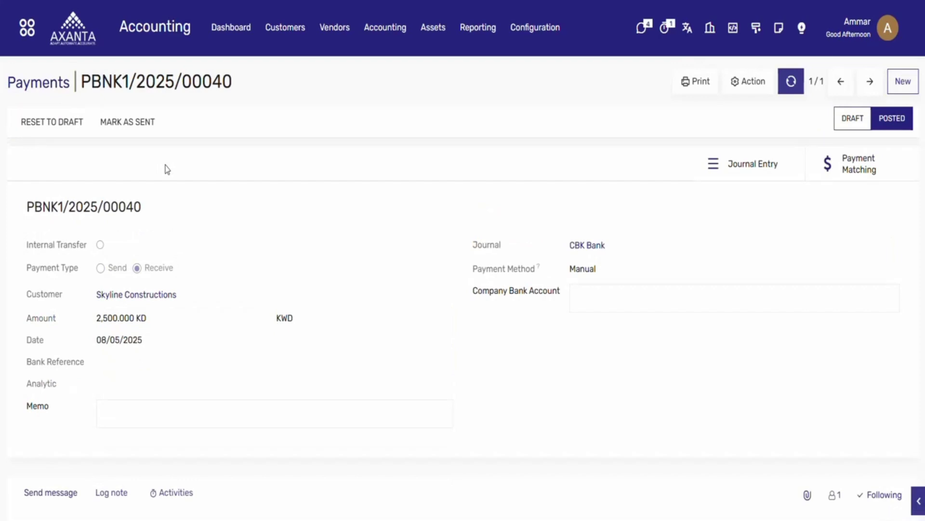
# - Match the payment with invoices INV/2025/00144 and INV/2025/00143 and fully reconcile them
pyautogui.click(843, 171)
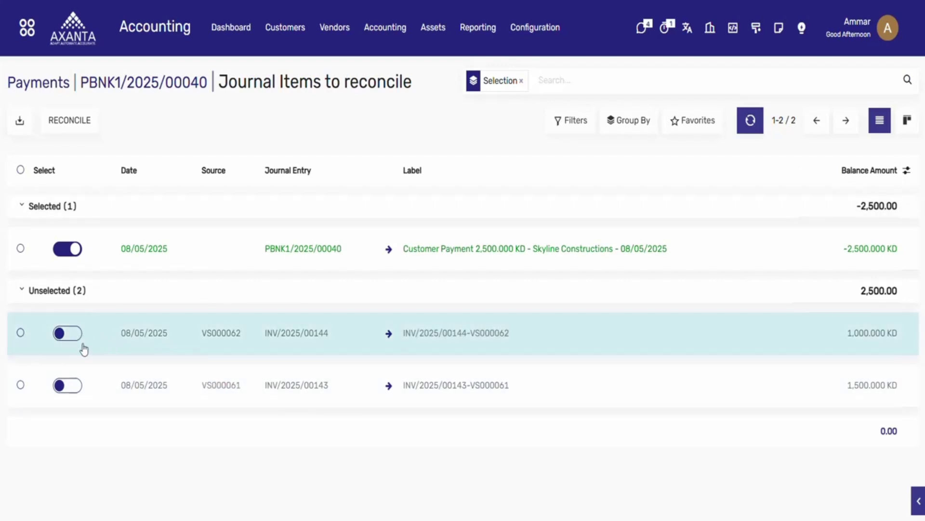
pyautogui.click(68, 333)
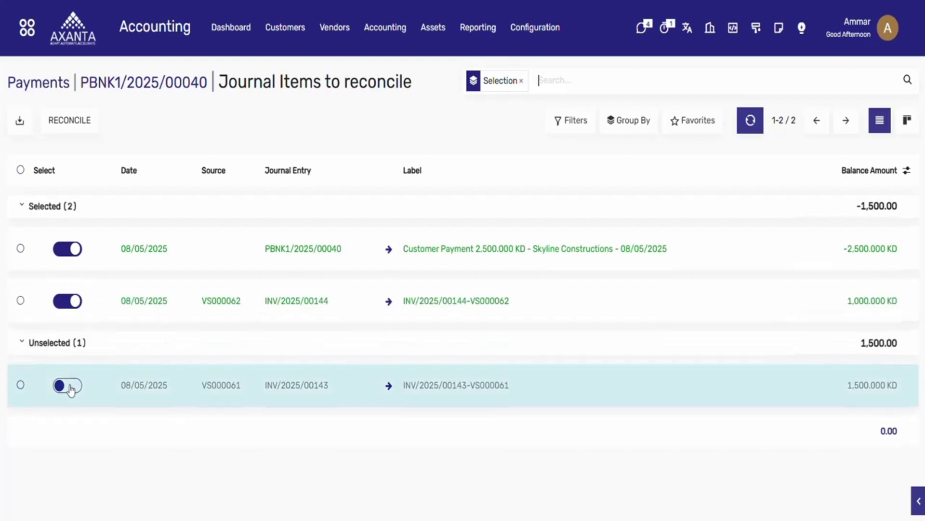
pyautogui.click(71, 382)
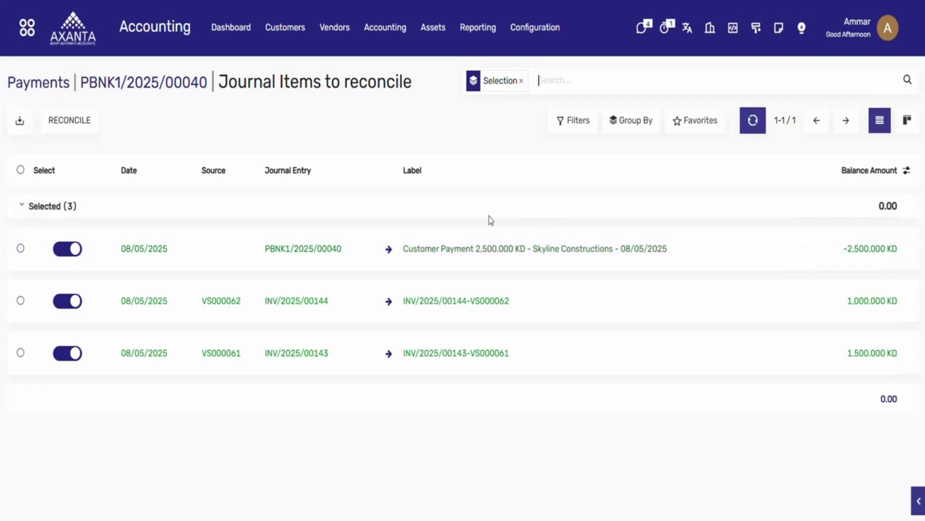
pyautogui.click(79, 125)
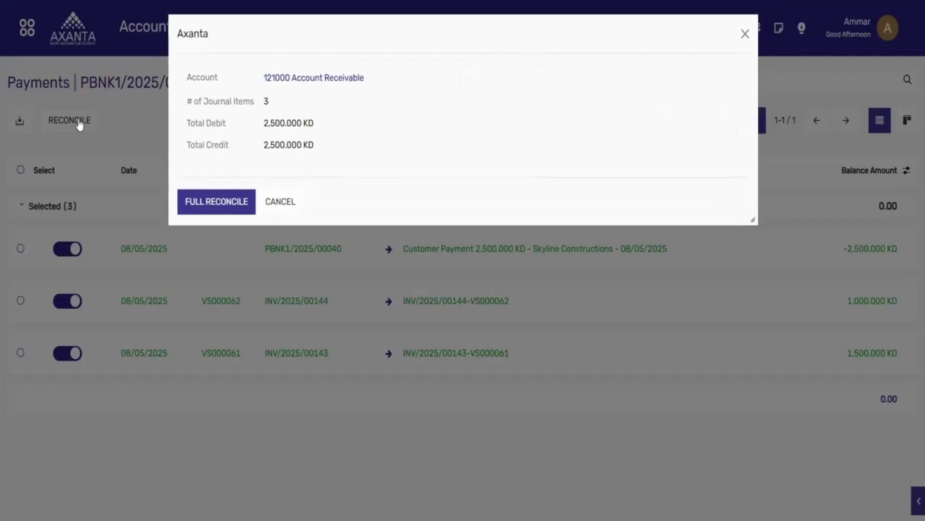
pyautogui.click(187, 204)
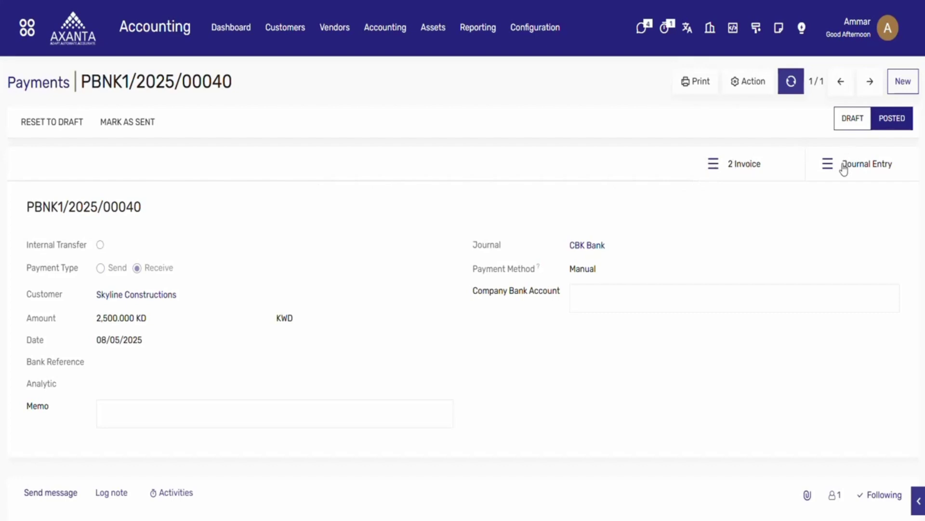
# - Examine the payment status and totals of both invoices linked to the payment, and open its journal entry
pyautogui.click(740, 166)
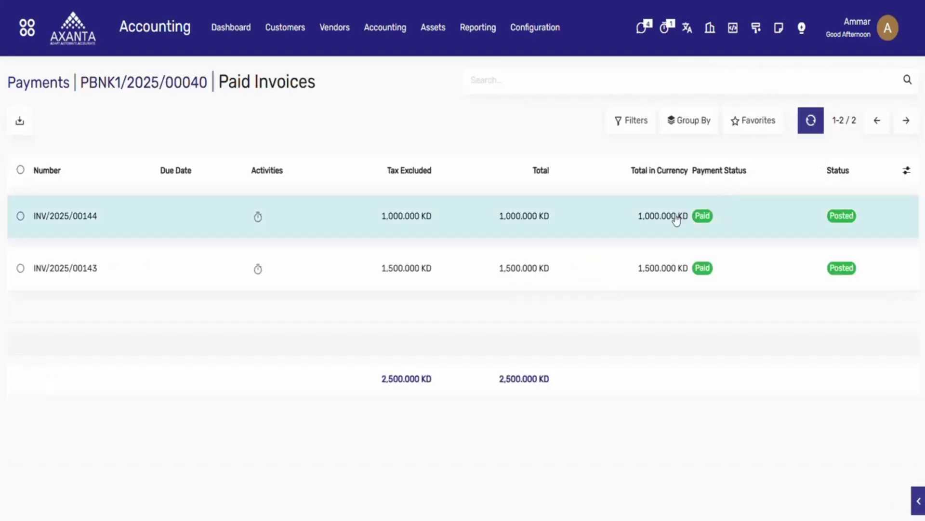
pyautogui.click(739, 236)
pyautogui.scroll(-5, 738, 234)
pyautogui.scroll(4, 738, 233)
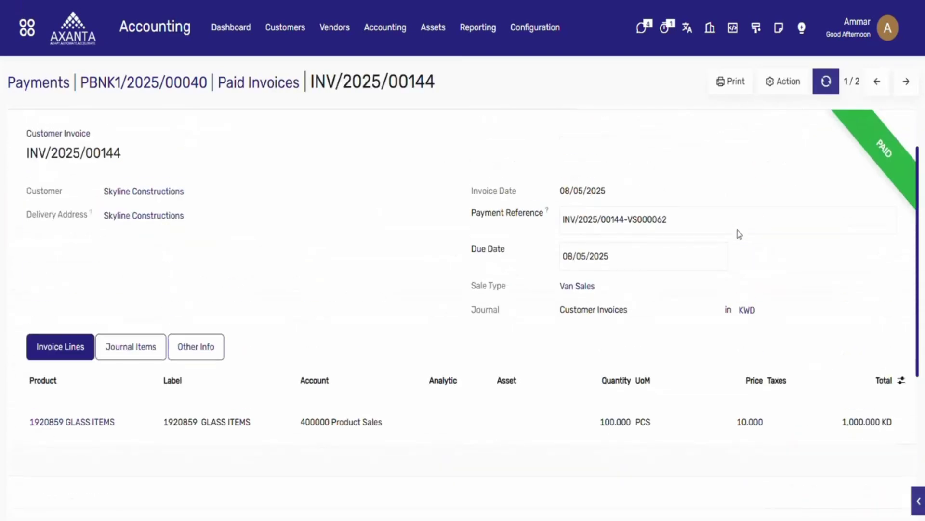
pyautogui.scroll(-5, 737, 233)
pyautogui.scroll(-1, 738, 233)
pyautogui.scroll(2, 738, 234)
pyautogui.scroll(-2, 779, 201)
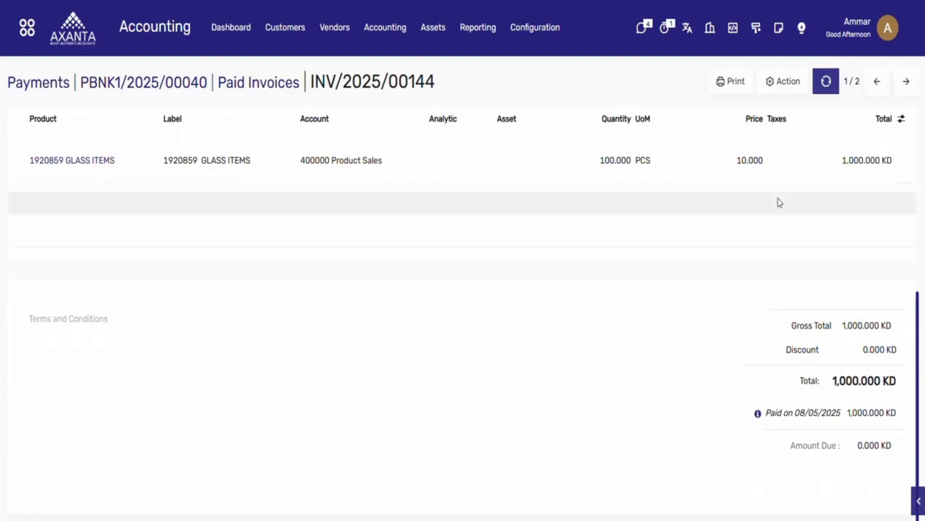
pyautogui.click(912, 90)
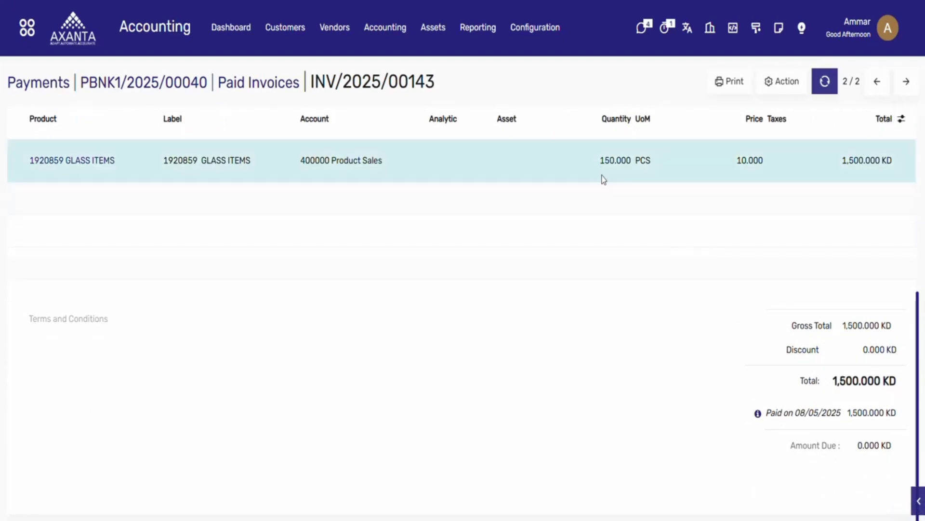
pyautogui.click(196, 81)
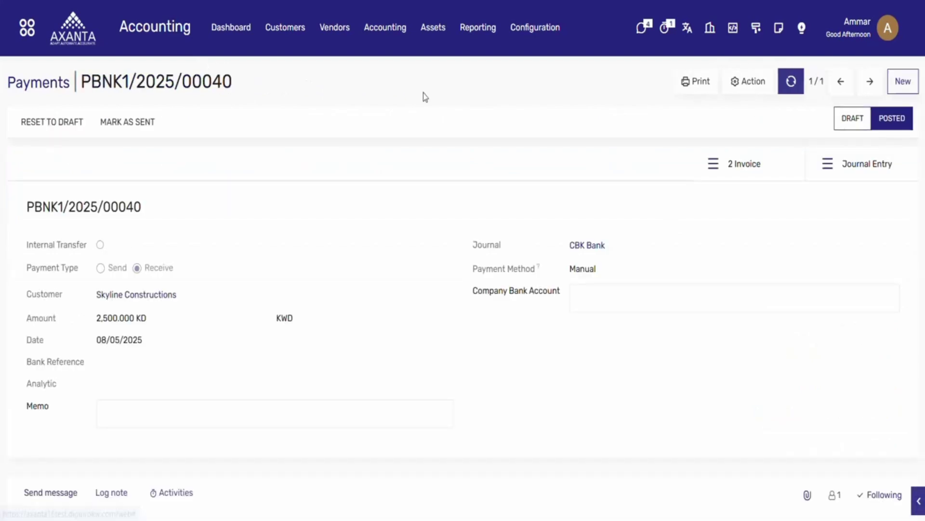
pyautogui.click(848, 169)
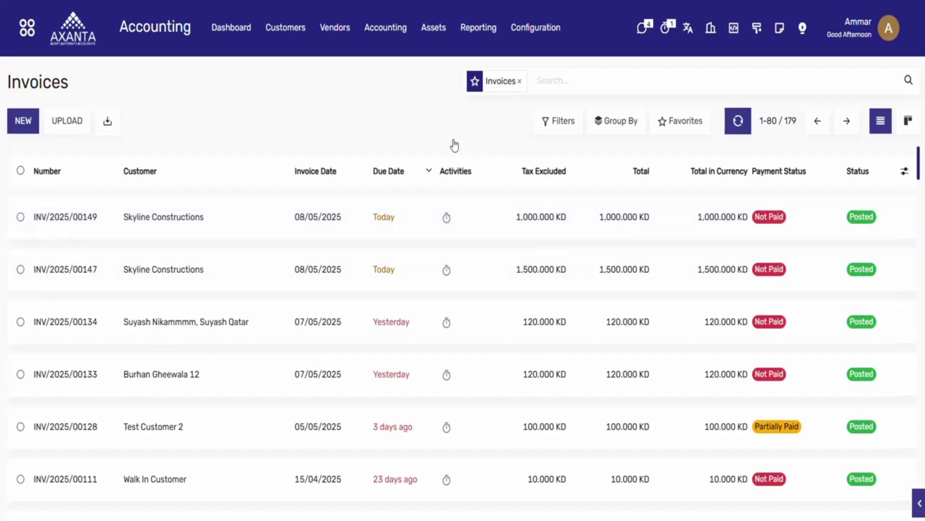
# - Create another customer payment and choose Skyline Constructions as the customer
pyautogui.click(282, 30)
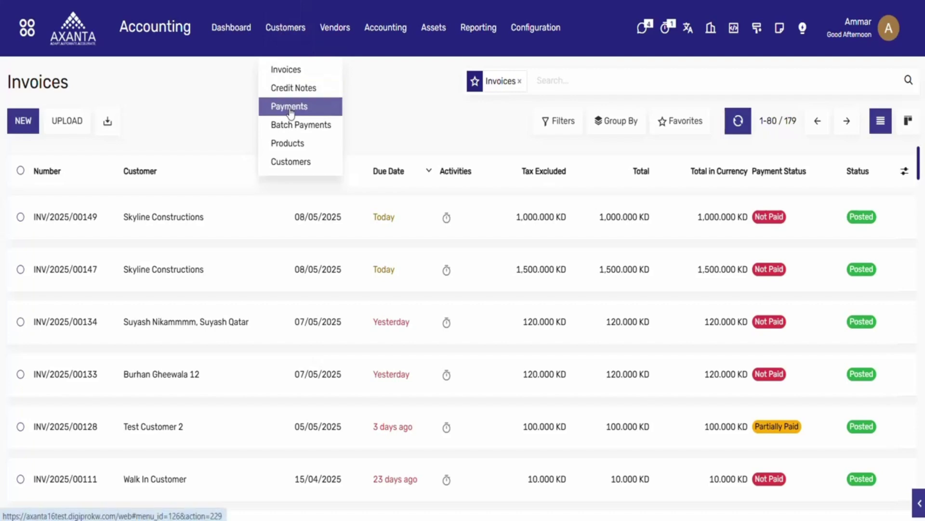
pyautogui.click(289, 109)
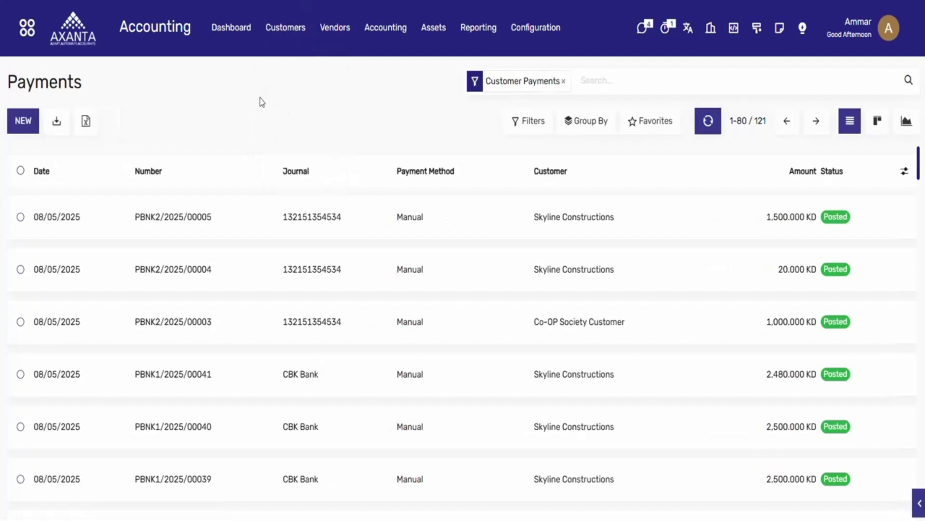
pyautogui.click(17, 129)
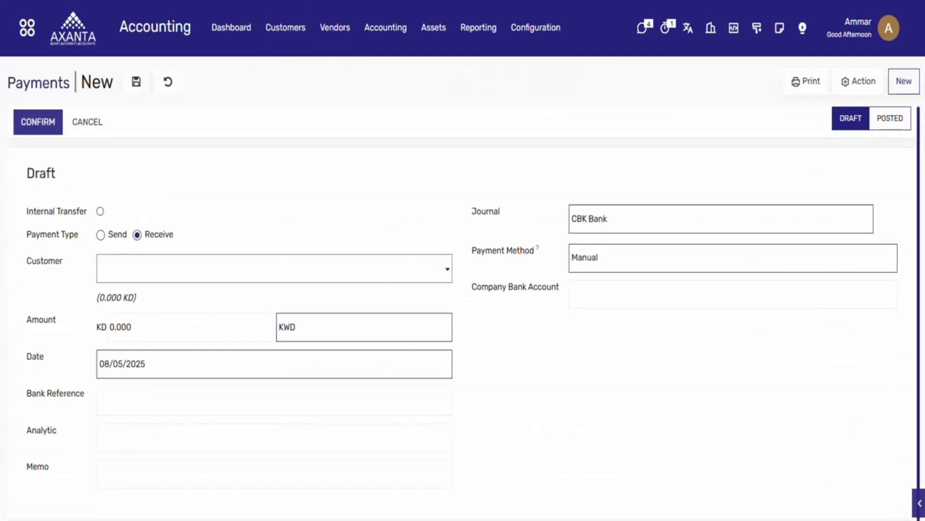
pyautogui.write('sky')
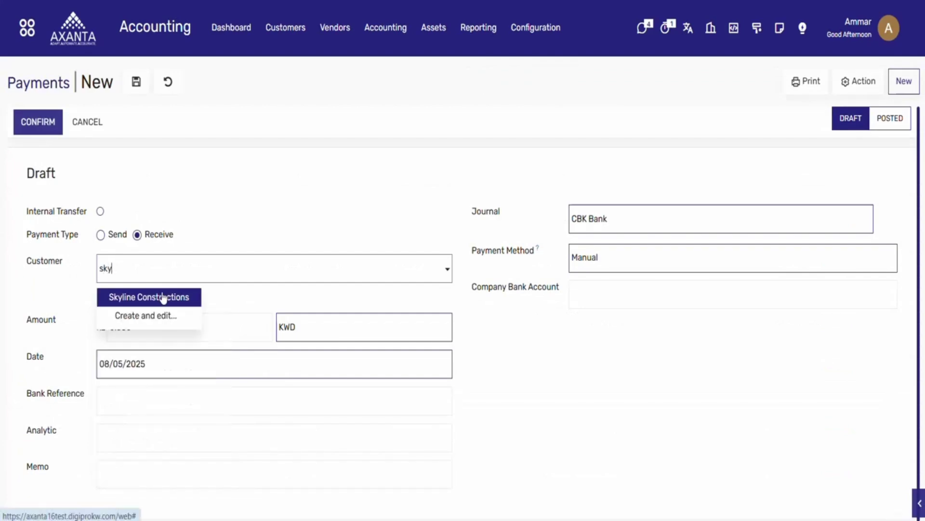
pyautogui.click(163, 298)
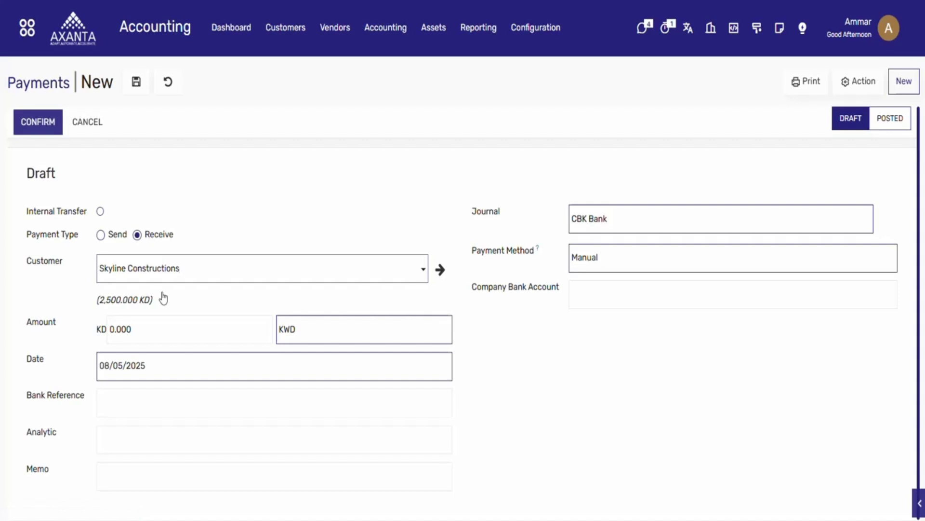
# - Enter 2,480 KD as the payment amount, save the draft and confirm the payment
pyautogui.click(109, 329)
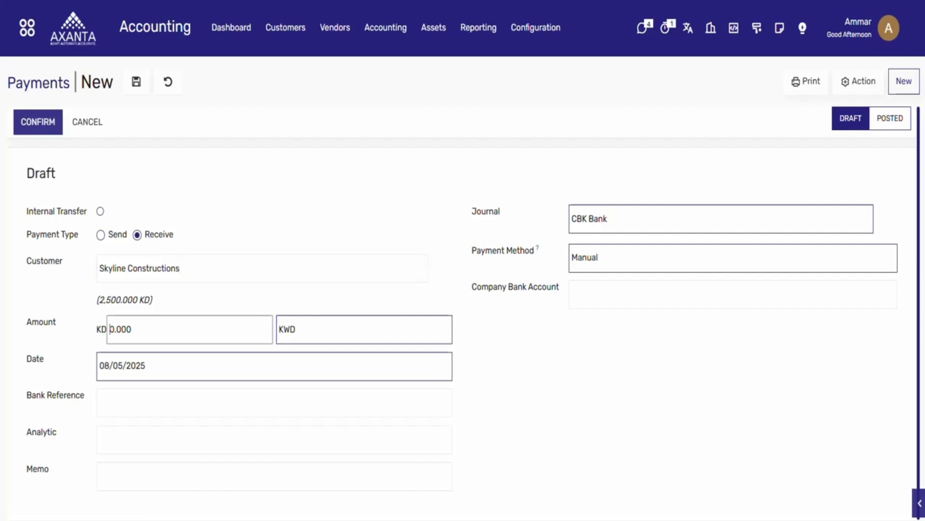
pyautogui.write('248')
pyautogui.click(137, 87)
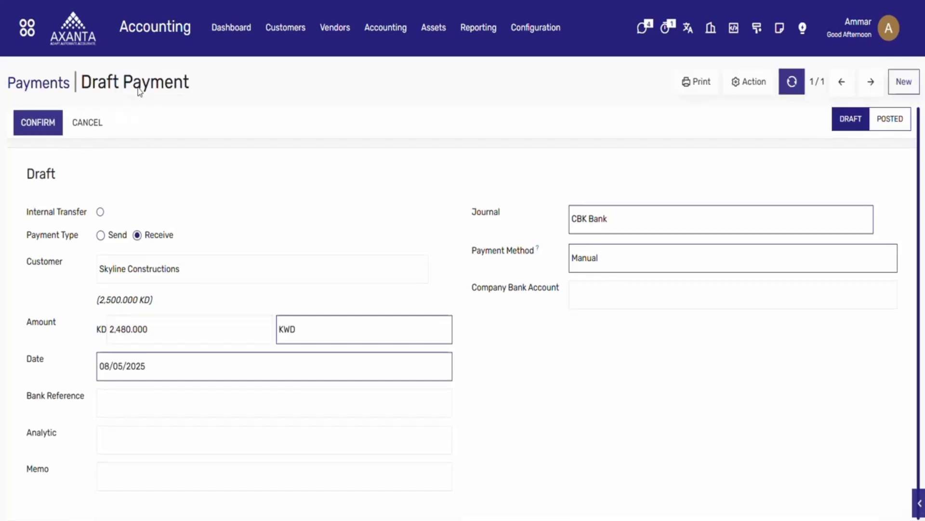
pyautogui.click(38, 126)
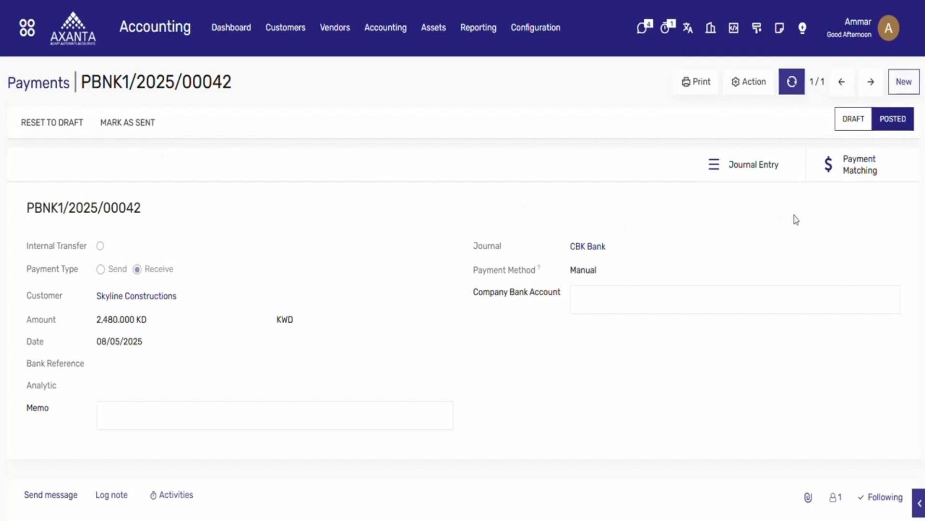
# - Match the payment with invoices INV/2025/00149 and INV/2025/00147 and partially reconcile them
pyautogui.click(866, 170)
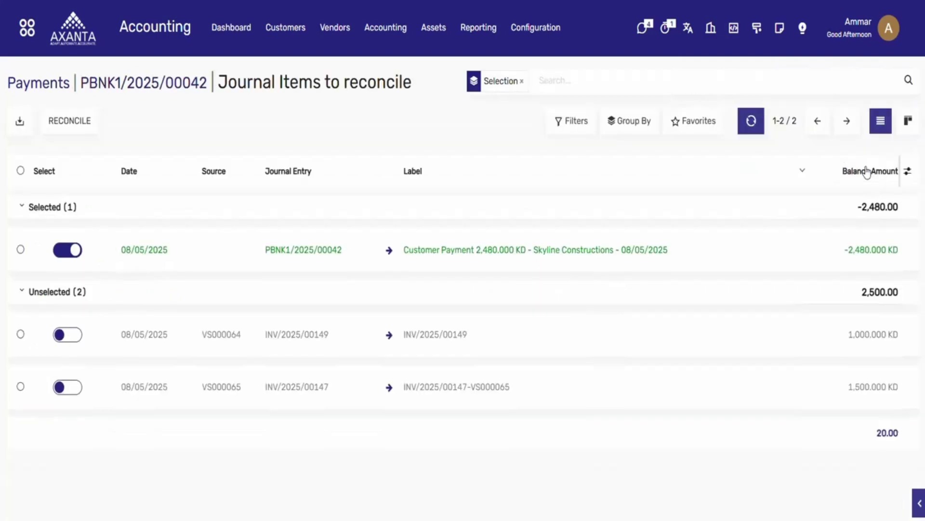
pyautogui.click(74, 337)
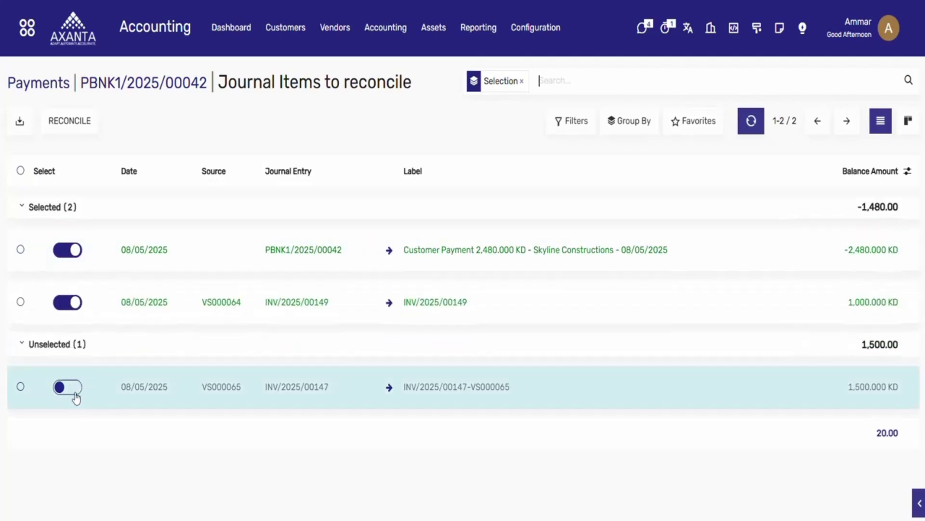
pyautogui.click(75, 393)
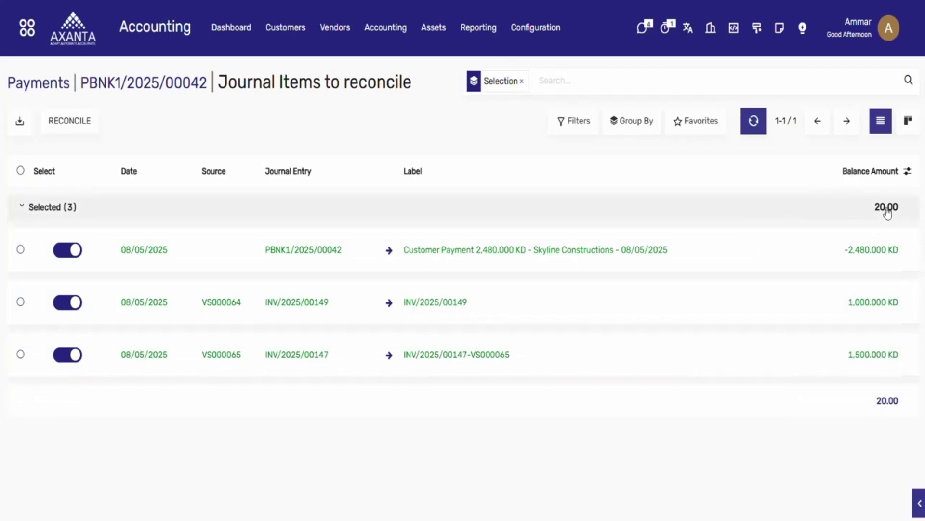
pyautogui.click(84, 134)
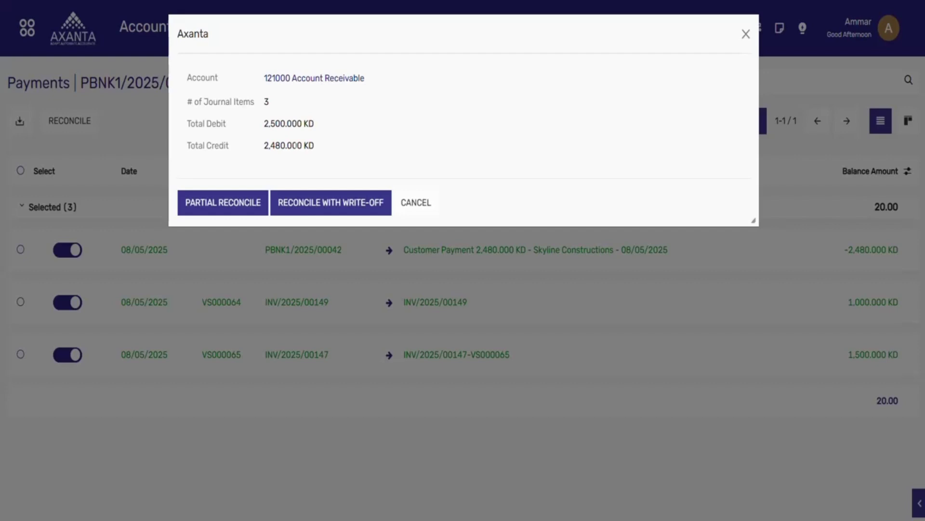
pyautogui.click(238, 204)
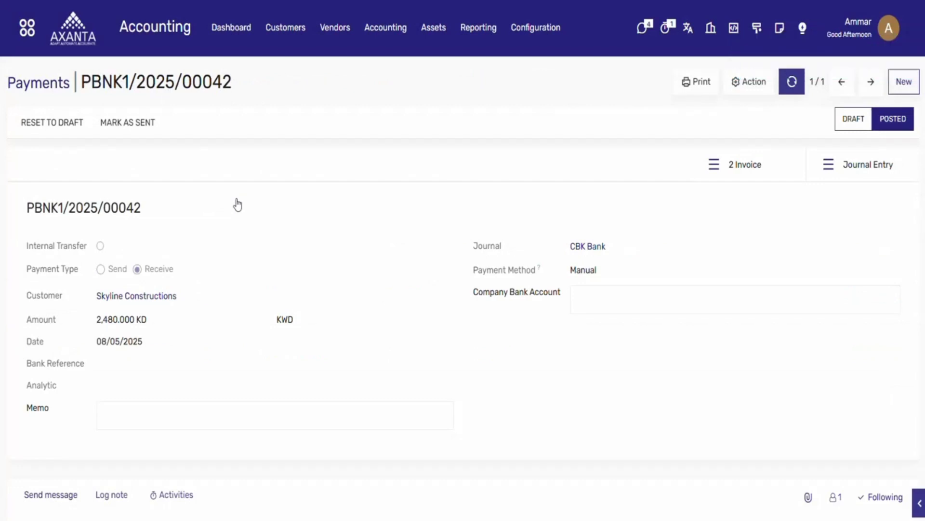
# - Examine the payment status of the invoices linked to the payment and the totals of partially paid invoice INV/2025/00147
pyautogui.click(741, 174)
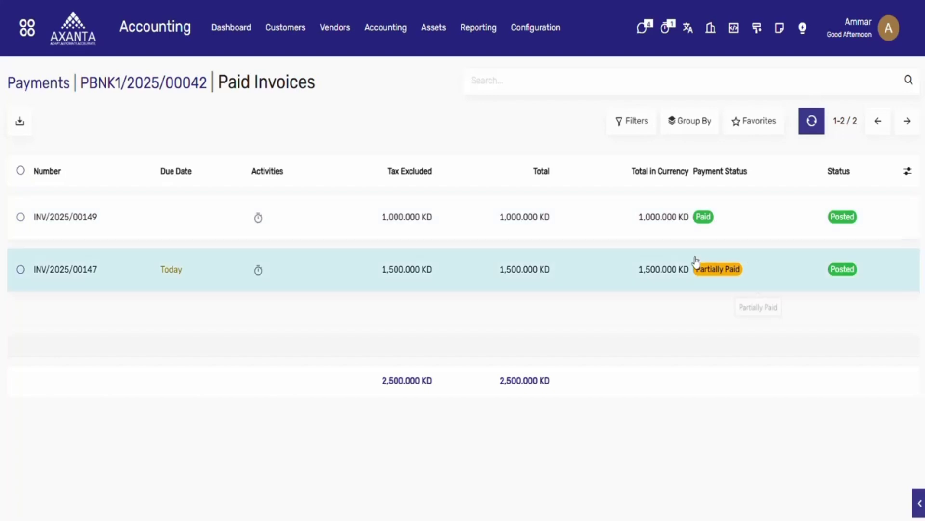
pyautogui.click(696, 261)
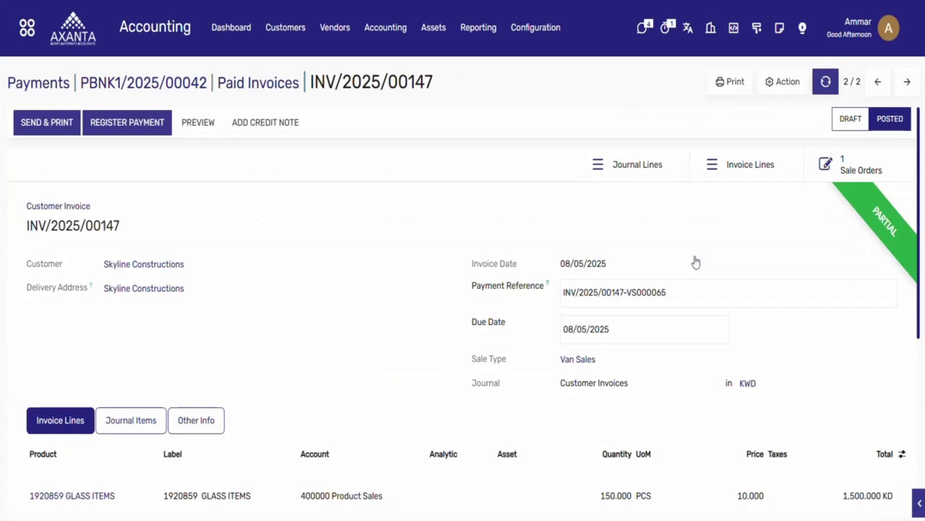
pyautogui.scroll(-5, 696, 262)
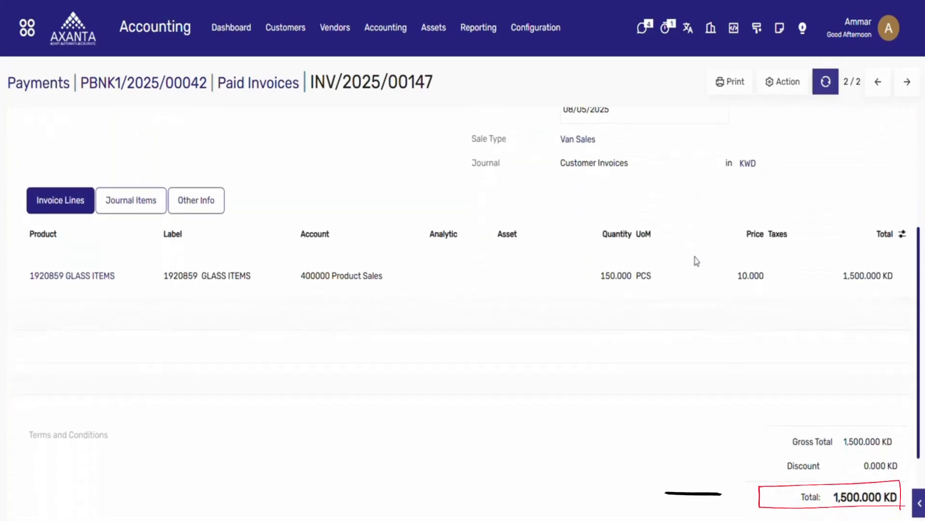
pyautogui.scroll(-1, 696, 260)
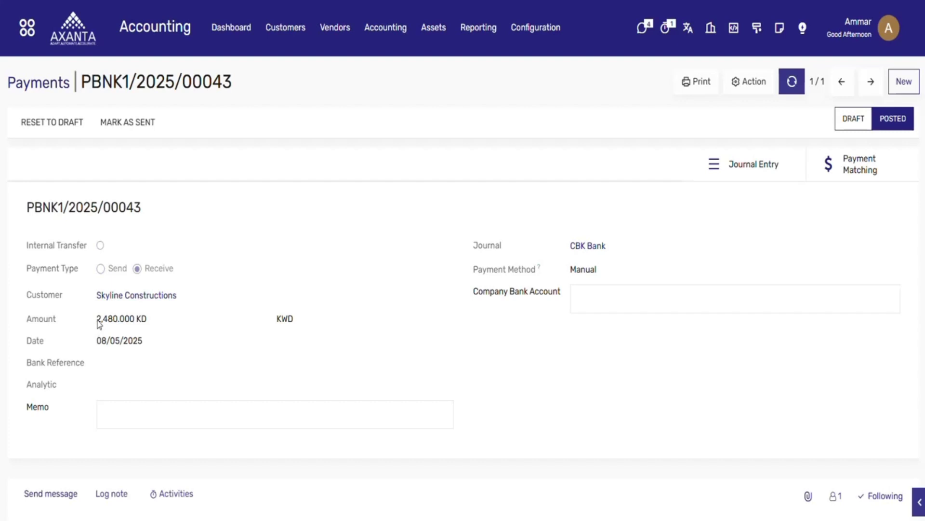
# - Open payment matching for PBNK1/2025/00043 and select invoices INV/2025/00151 and INV/2025/00150 for reconciliation
pyautogui.click(830, 175)
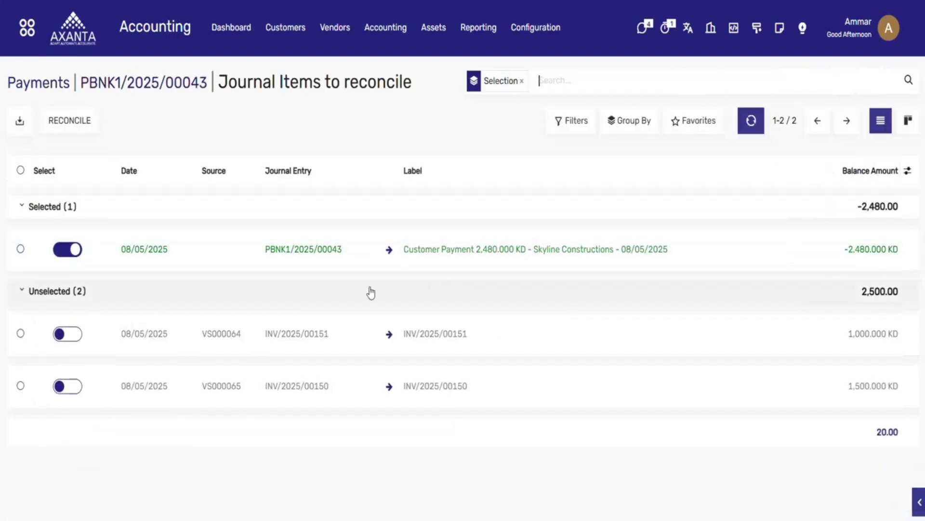
pyautogui.click(68, 333)
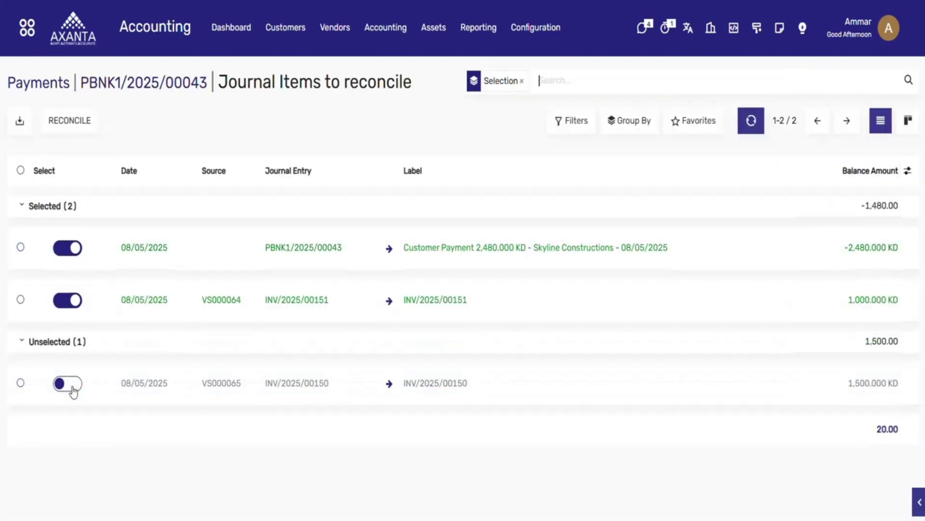
pyautogui.click(71, 386)
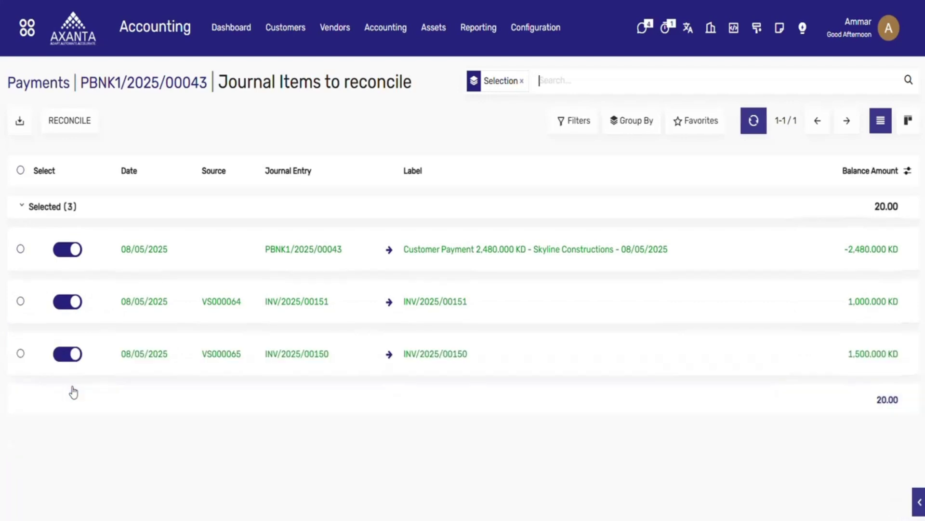
# - Reconcile the selected journal items with a write-off, using the Discount write-off model
pyautogui.click(87, 131)
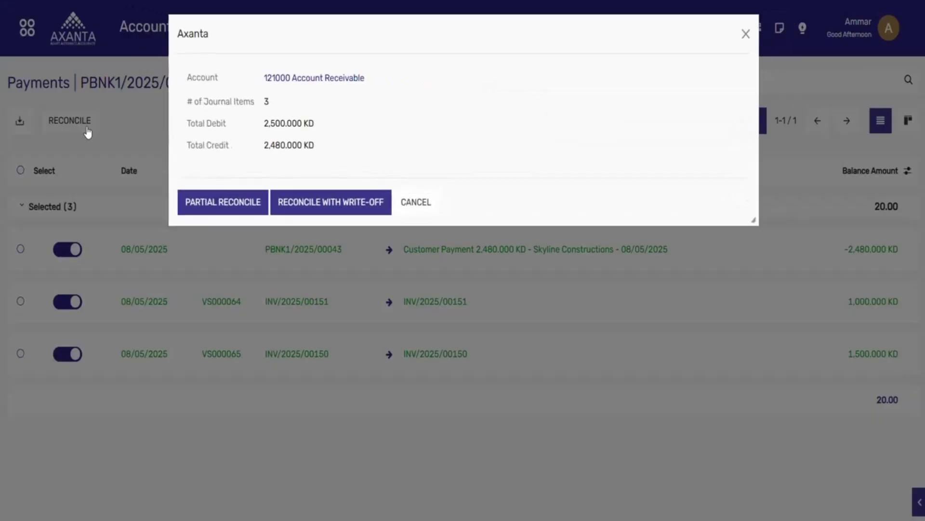
pyautogui.click(314, 198)
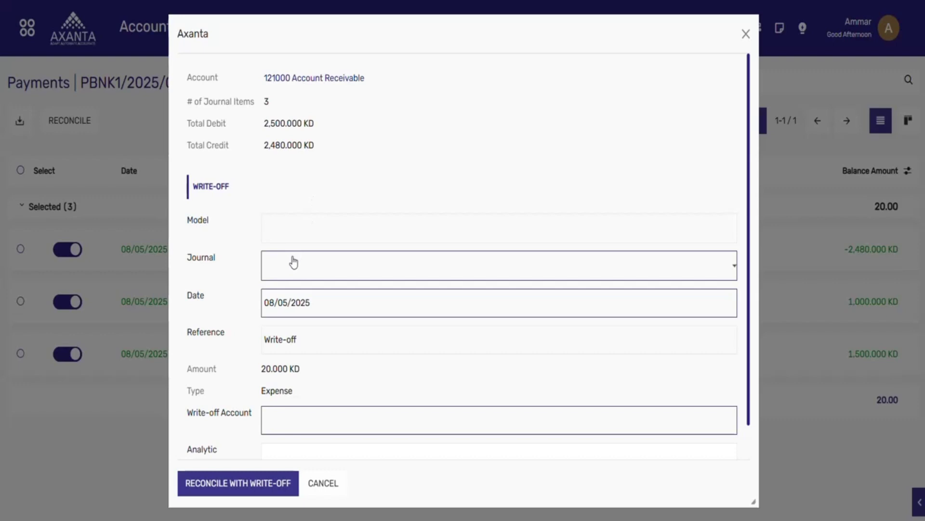
pyautogui.scroll(-1, 290, 295)
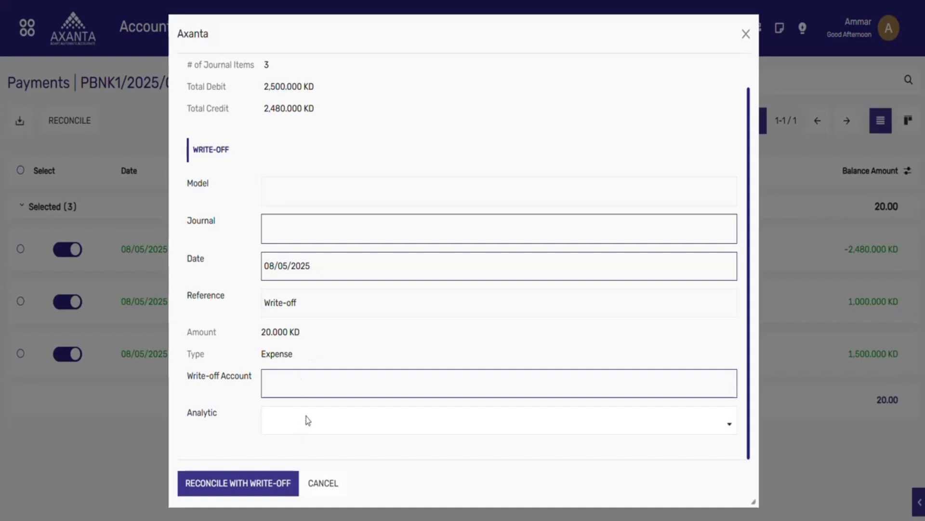
pyautogui.click(297, 209)
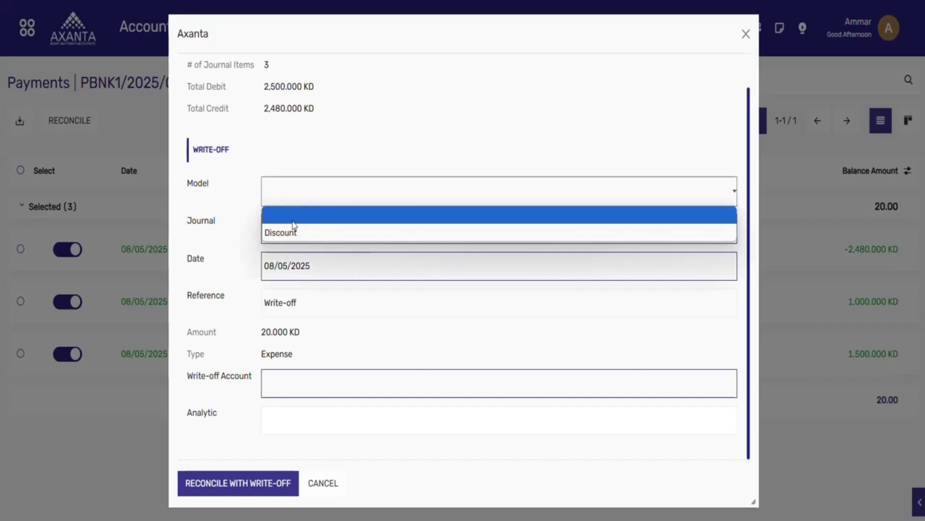
pyautogui.click(294, 232)
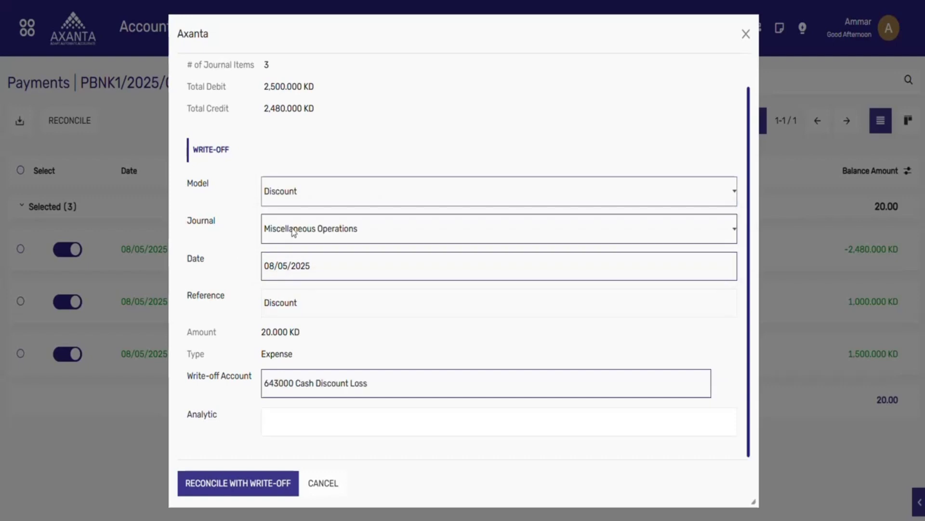
pyautogui.click(249, 480)
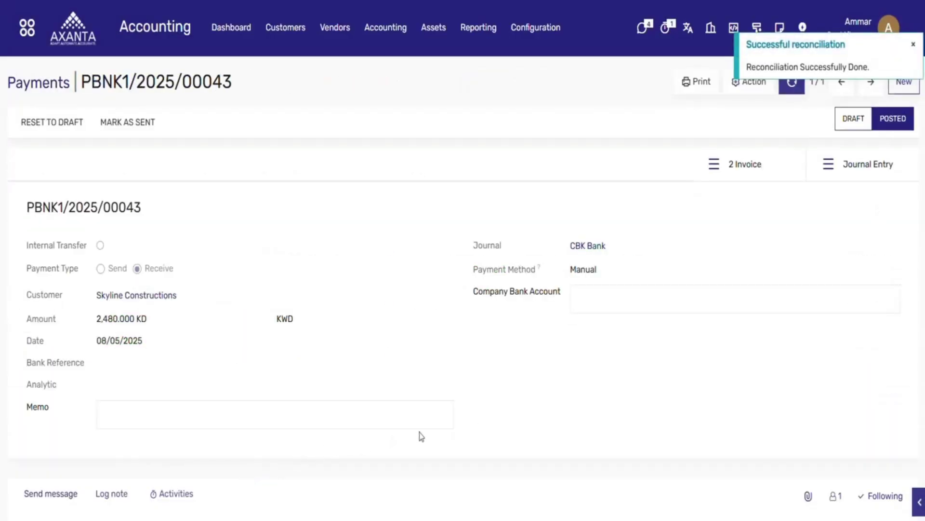
# - Examine the payment status and totals of both invoices linked to the payment, INV/2025/00151 and INV/2025/00150
pyautogui.click(728, 177)
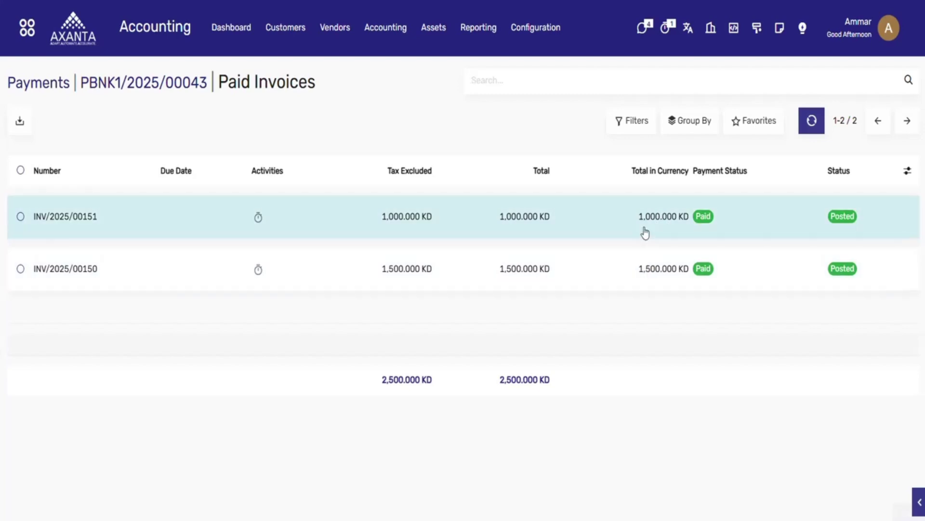
pyautogui.click(645, 233)
pyautogui.scroll(-6, 645, 232)
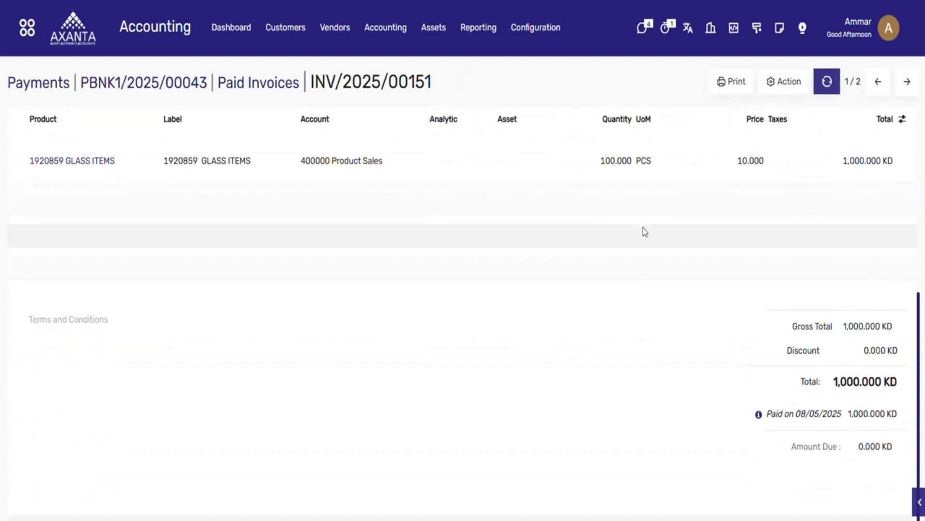
pyautogui.scroll(6, 644, 231)
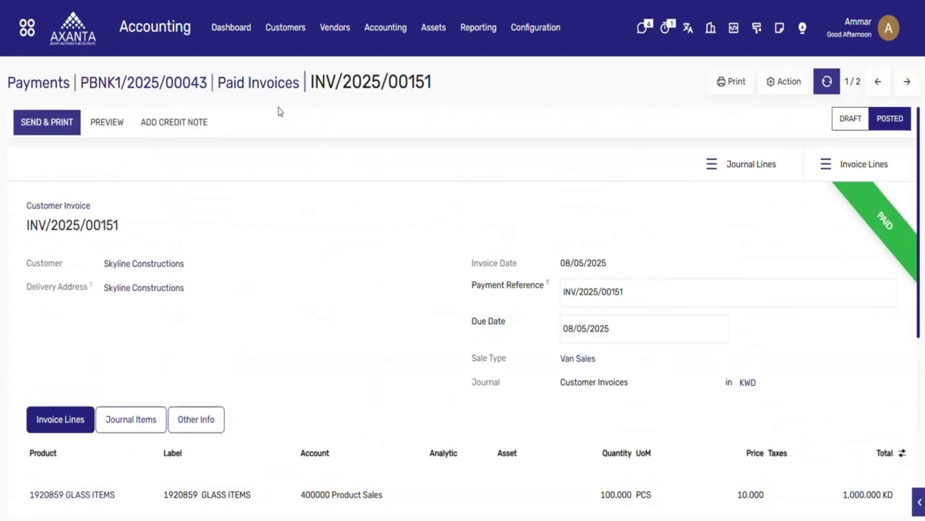
pyautogui.click(268, 87)
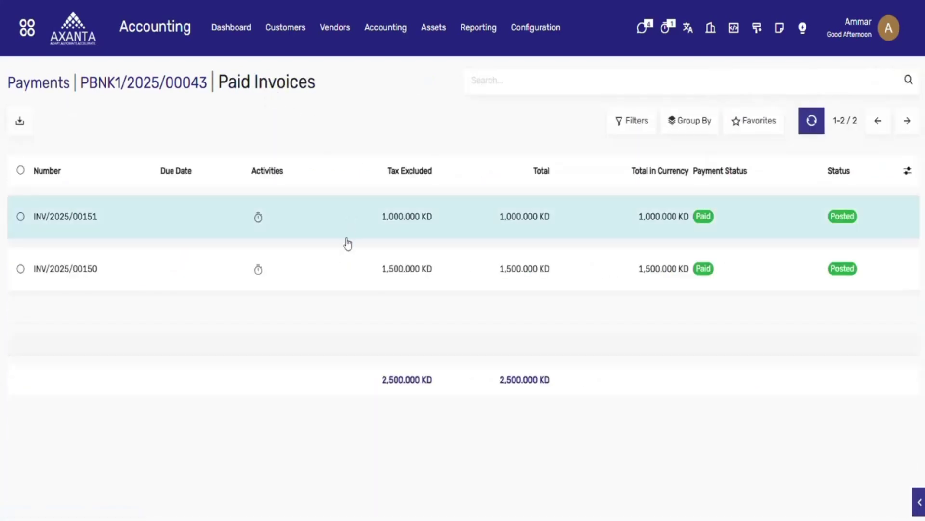
pyautogui.click(347, 264)
pyautogui.scroll(-8, 518, 347)
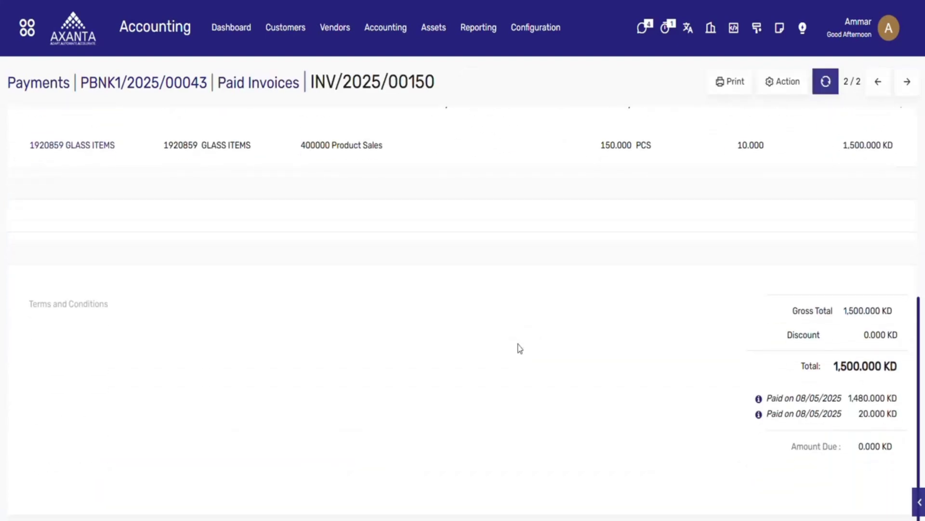
pyautogui.click(271, 97)
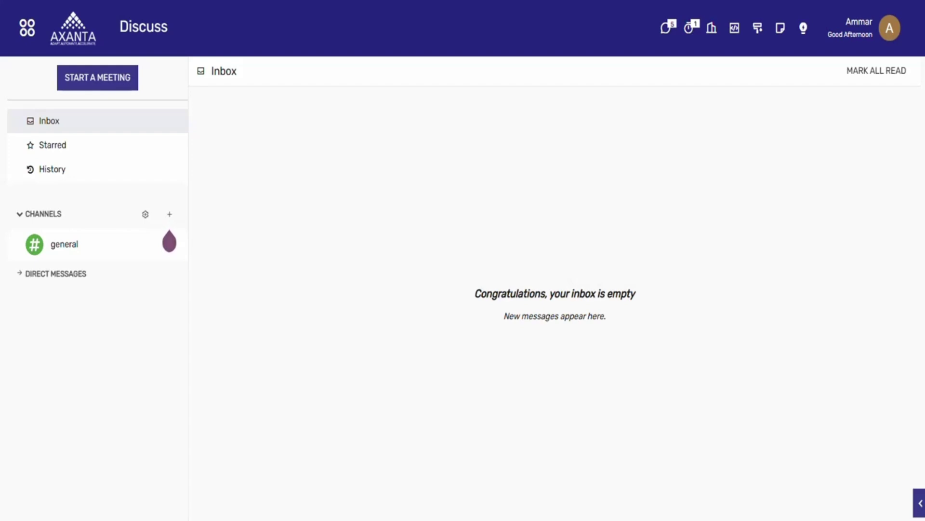
# - Go to the write-off models in the Accounting configuration and start a new model
pyautogui.click(27, 28)
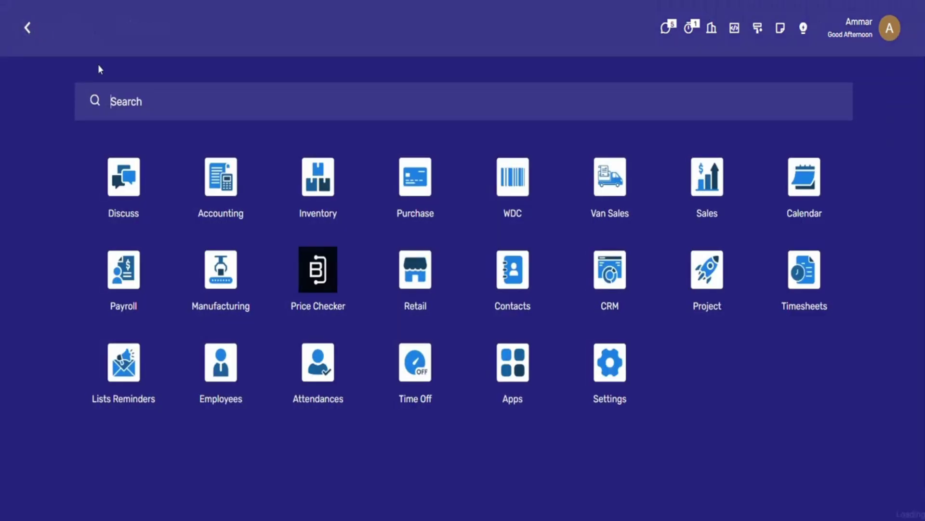
pyautogui.click(216, 171)
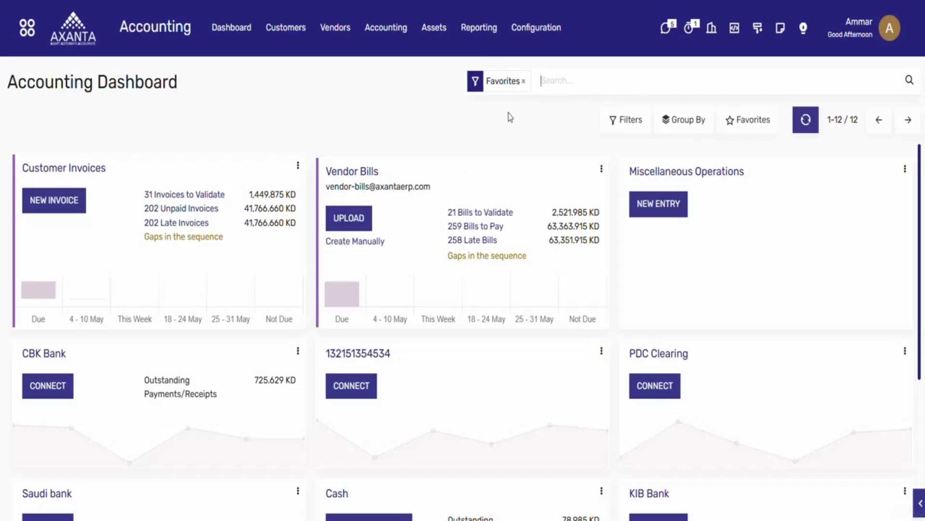
pyautogui.click(522, 44)
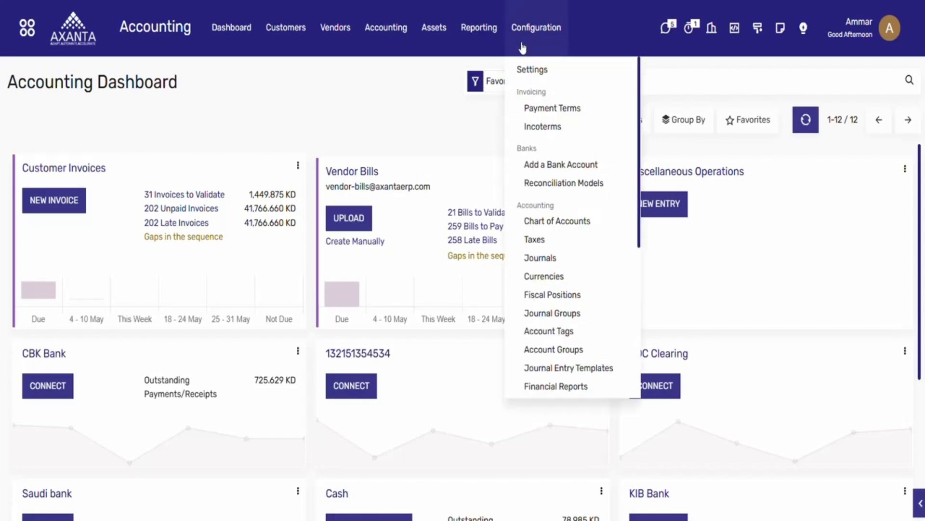
pyautogui.scroll(-2, 566, 217)
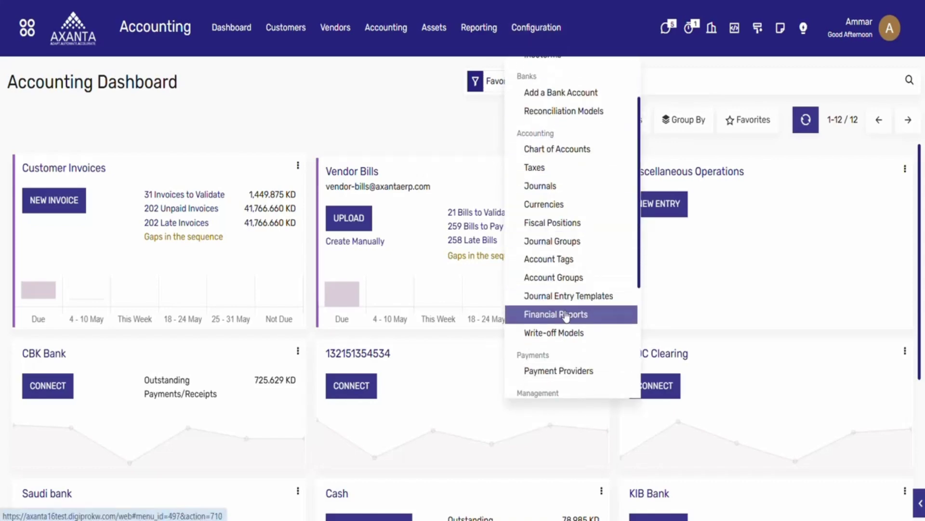
pyautogui.click(563, 333)
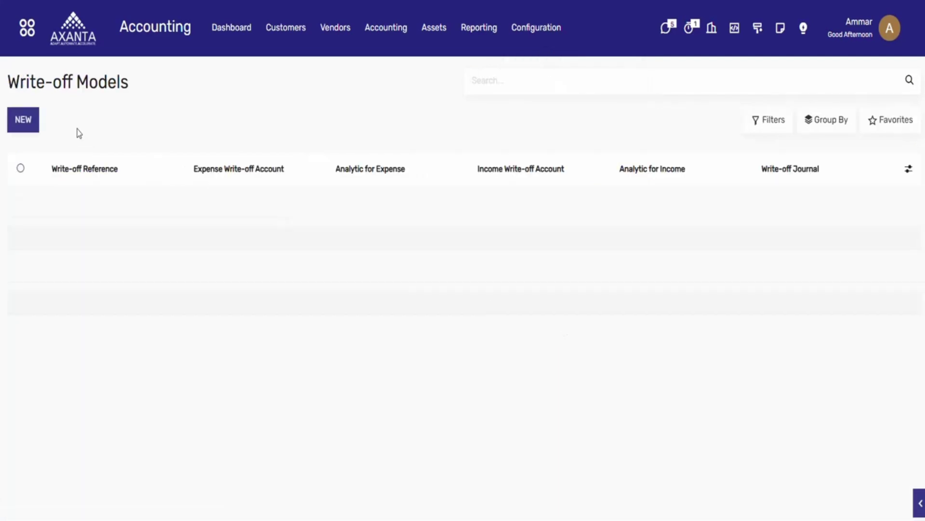
pyautogui.click(36, 124)
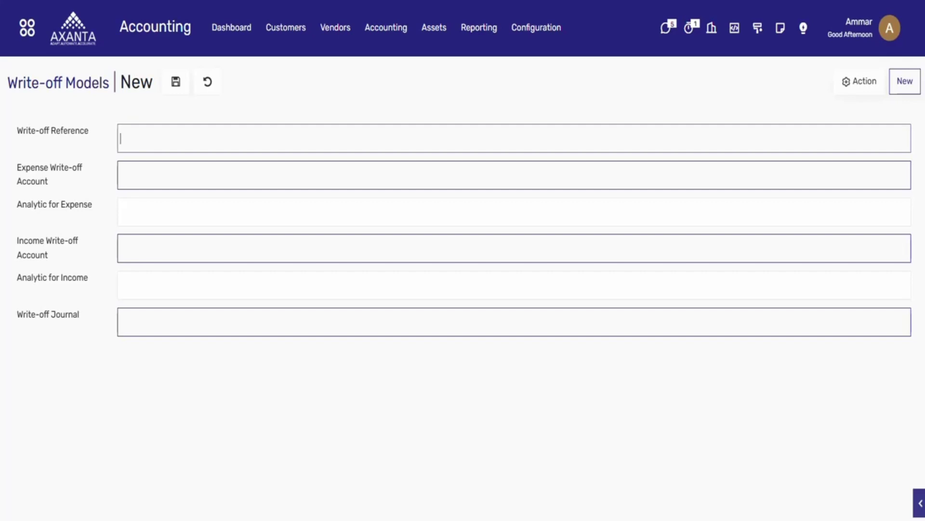
# - Set the write-off reference to Discount, the expense account to 443020 Discount Given and the income account to 12345 Discount Received
pyautogui.write('Discount')
pyautogui.click(188, 175)
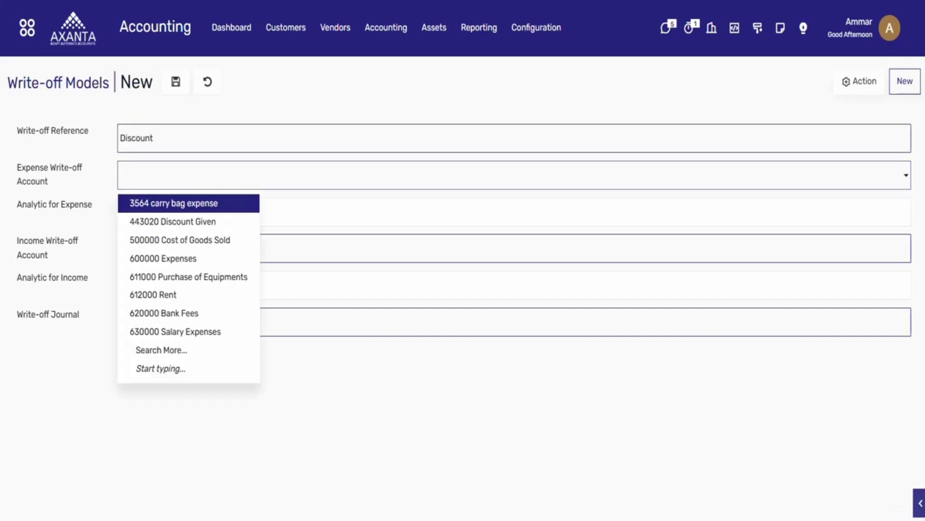
pyautogui.click(152, 222)
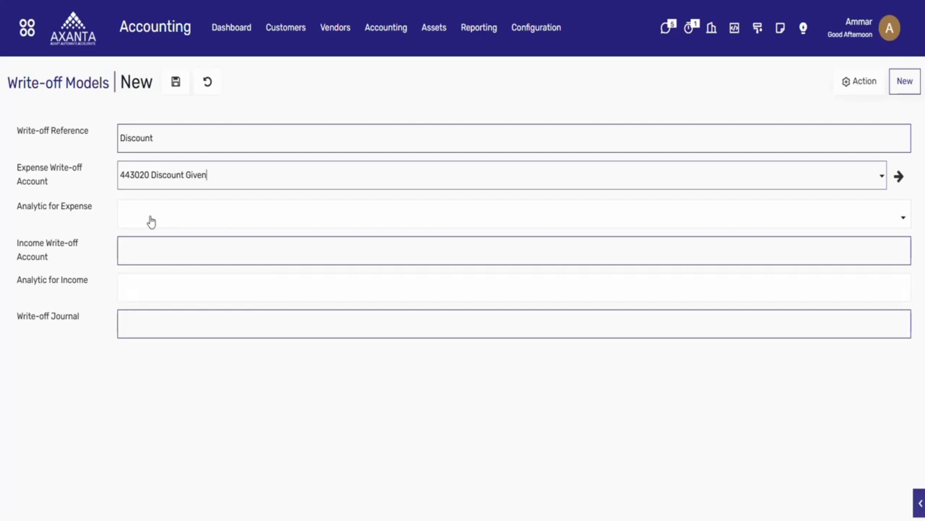
pyautogui.click(151, 251)
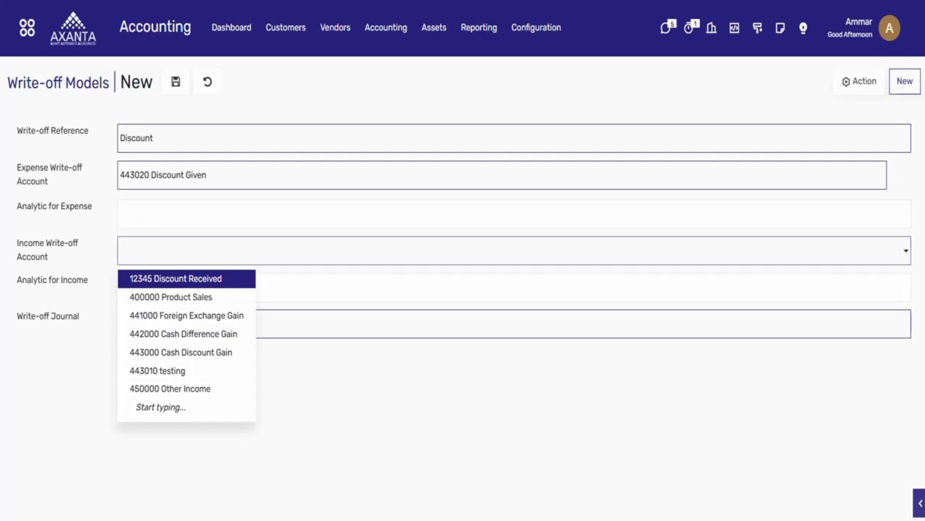
pyautogui.press('Return')
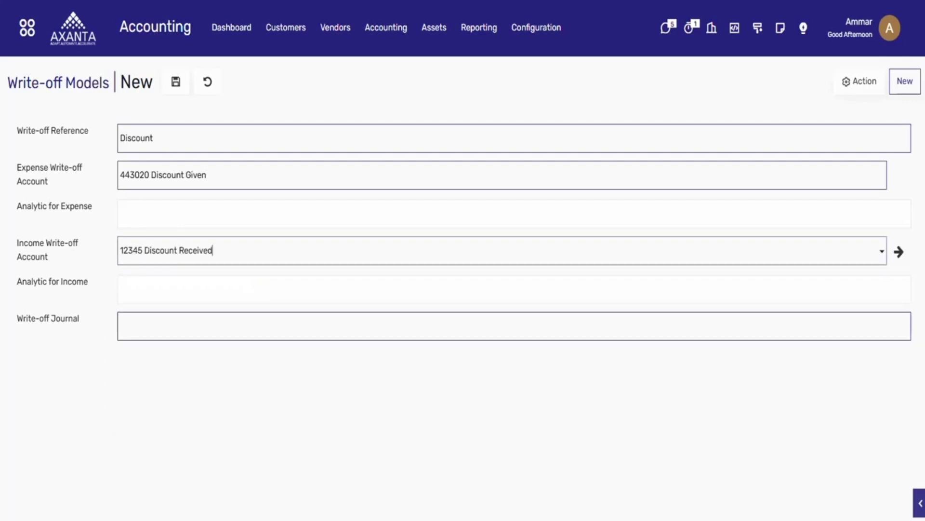
# - Leave the income analytic empty, set the write-off journal to Miscellaneous Operations and save the model
pyautogui.click(145, 293)
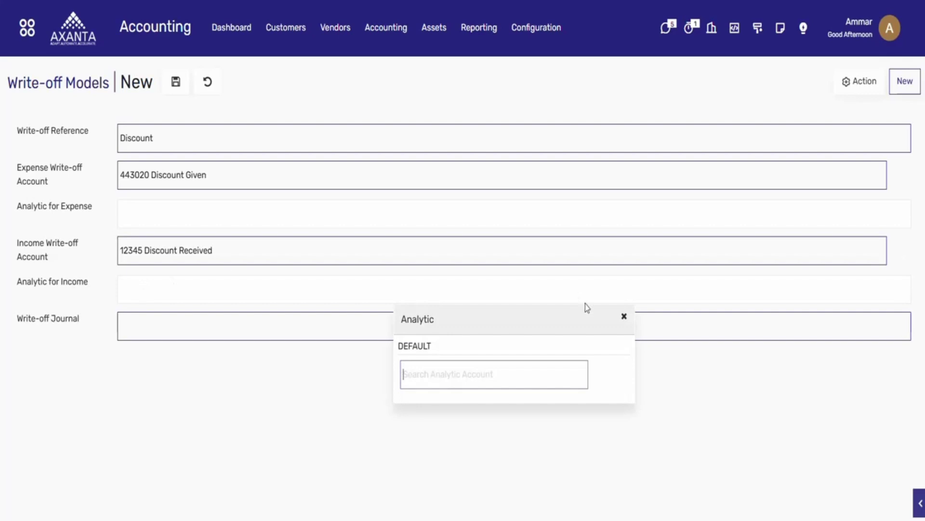
pyautogui.click(624, 319)
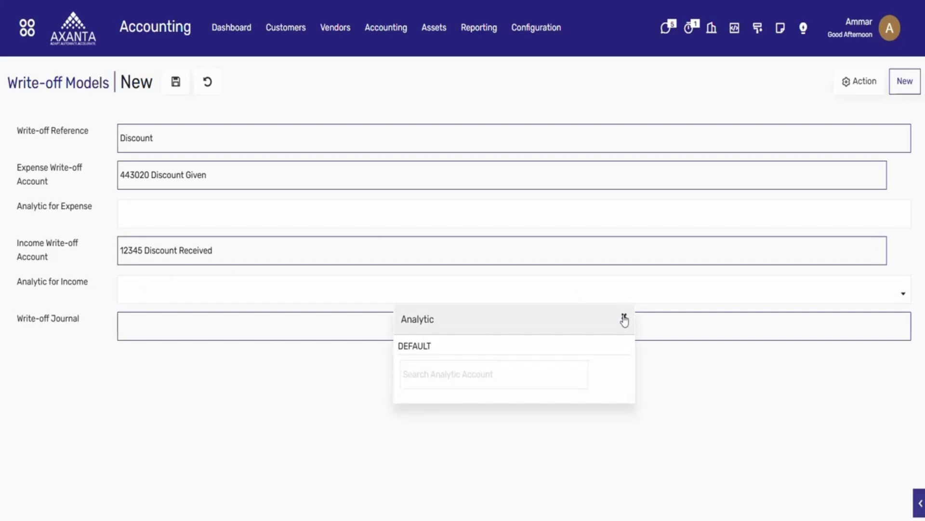
pyautogui.click(623, 318)
pyautogui.click(624, 326)
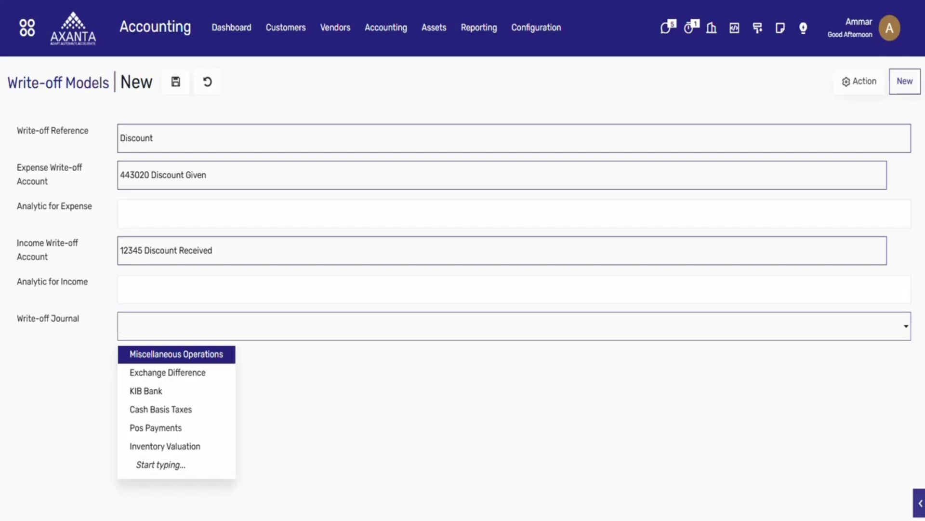
pyautogui.press('Return')
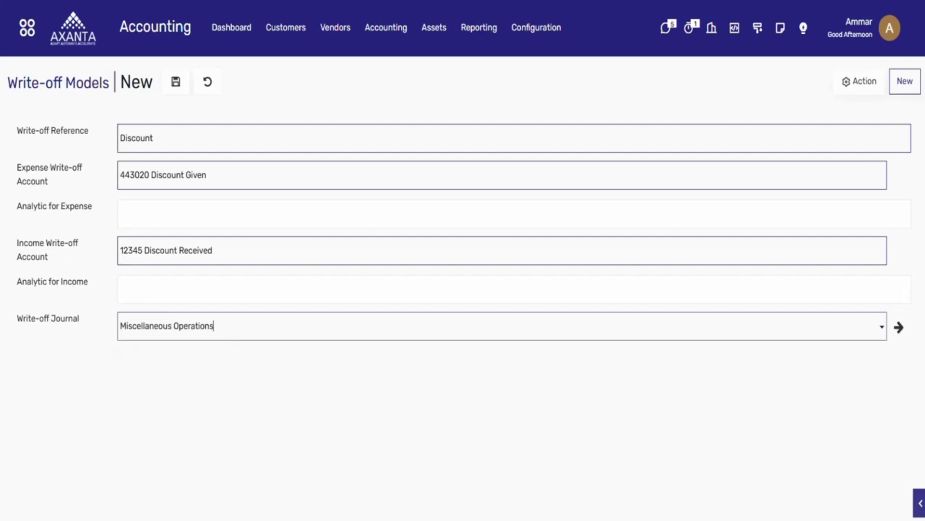
pyautogui.click(178, 90)
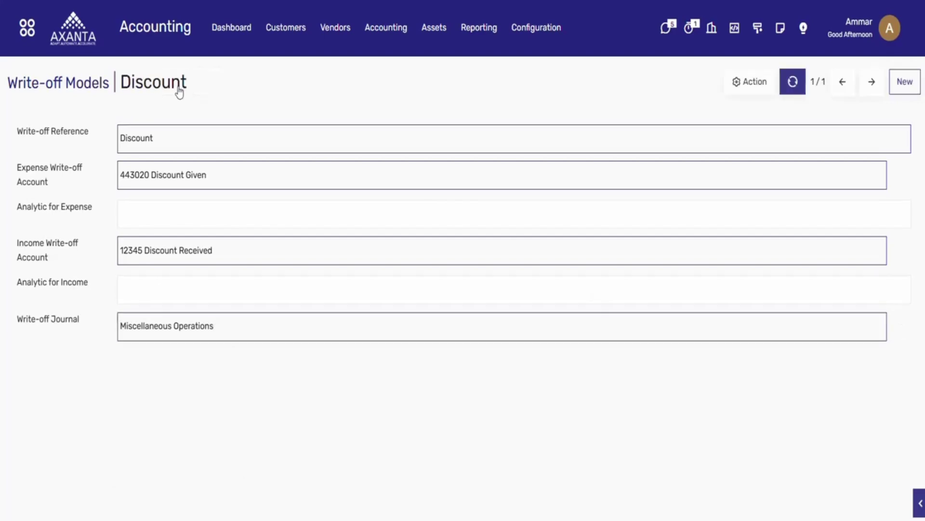